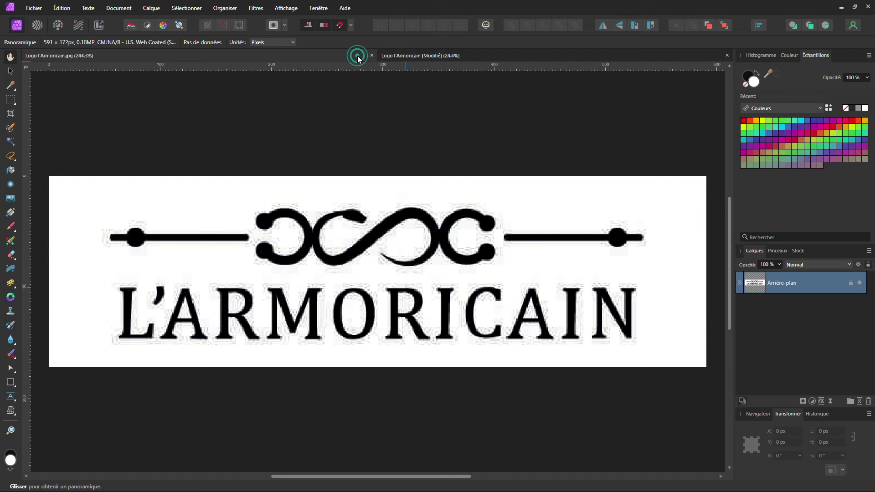
- Compare the Modifié and HD logo versions, keeping only the original L'Armoricain logo open
{"action": "left_click", "coordinate": [415, 56]}
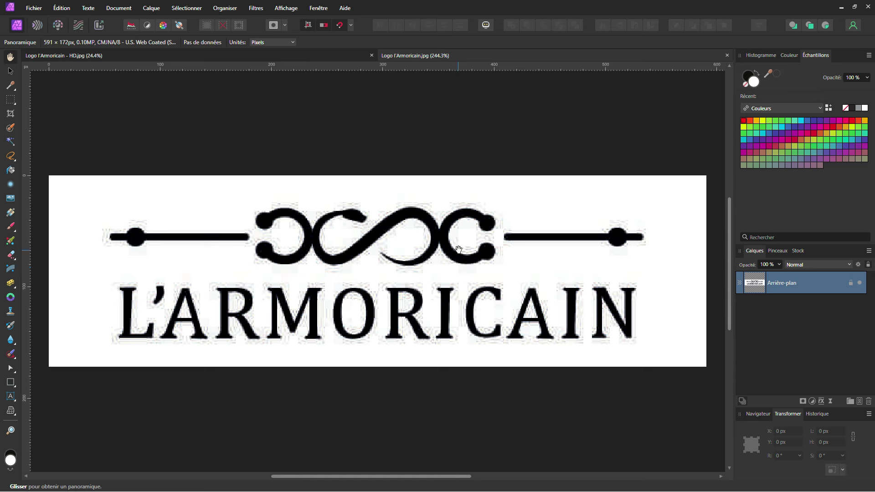
{"action": "left_click", "coordinate": [331, 54]}
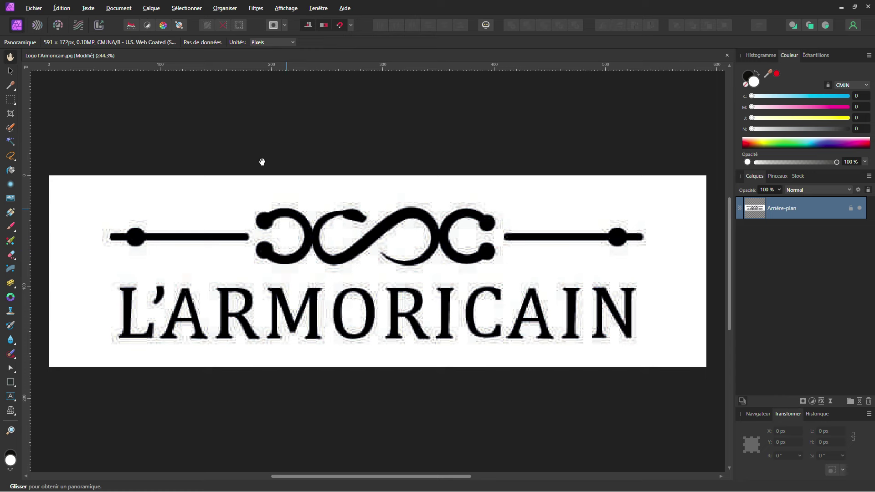
- Resize the document width from 591 to 5910 px, giving a 1720 px height
{"action": "left_click", "coordinate": [119, 8]}
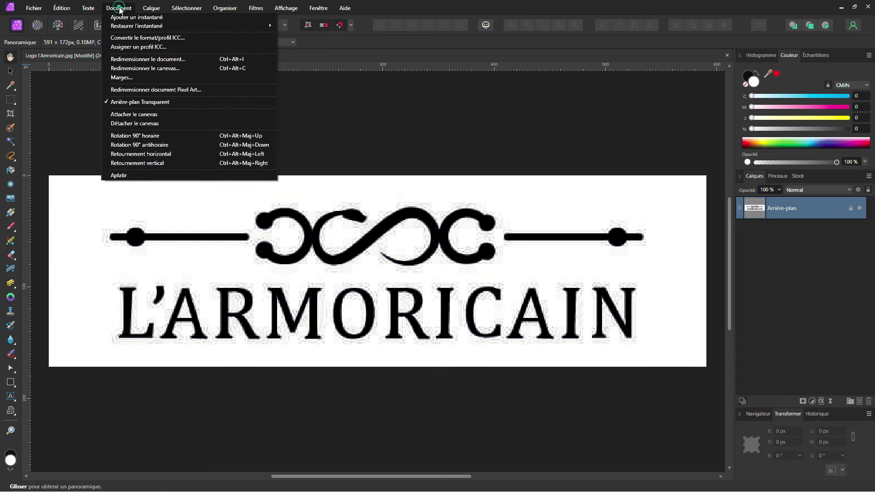
{"action": "left_click", "coordinate": [128, 60]}
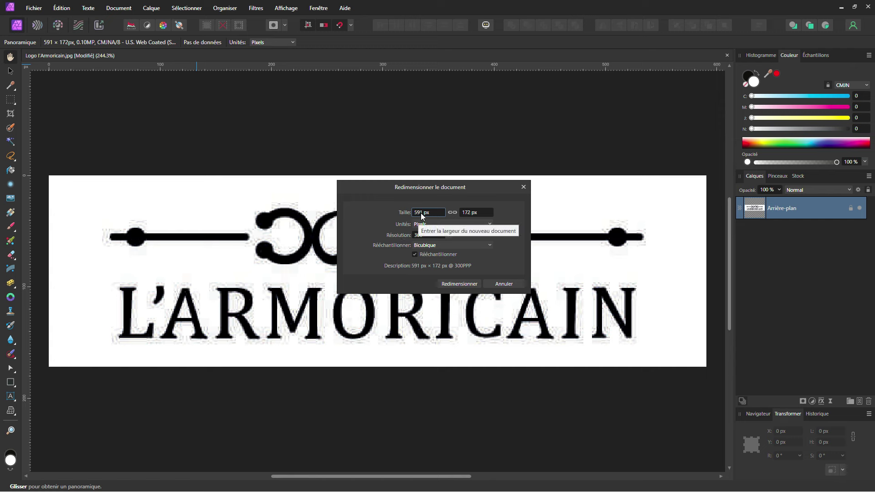
{"action": "double_click", "coordinate": [419, 213]}
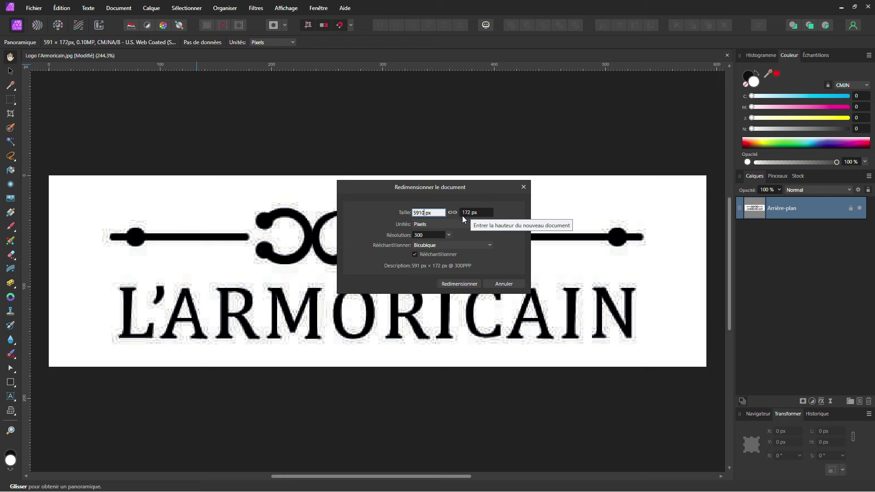
{"action": "type", "text": "5910"}
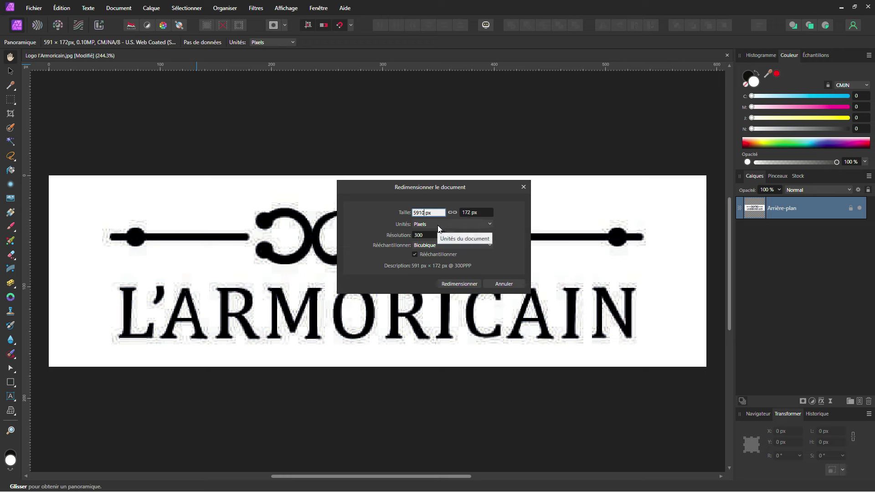
{"action": "key", "text": "Tab"}
{"action": "left_click", "coordinate": [446, 284]}
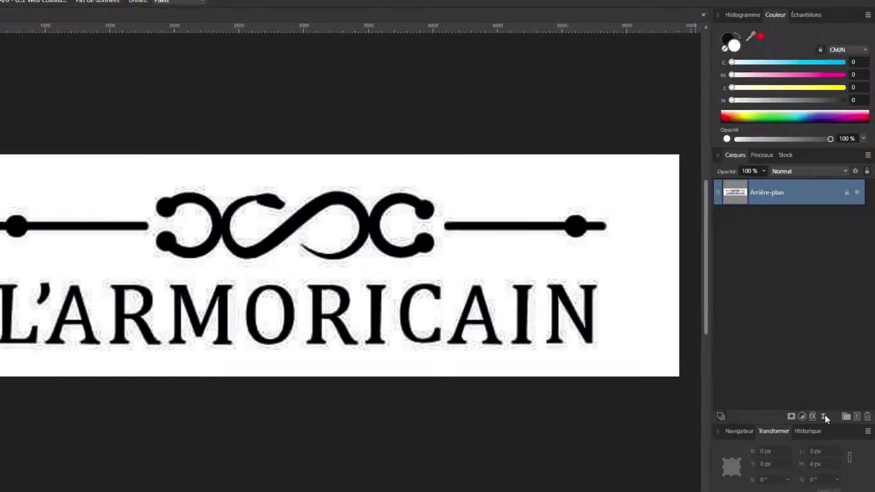
- Add a live Flou gaussien filter with a radius of about 7.1 px to the logo
{"action": "left_click", "coordinate": [822, 402]}
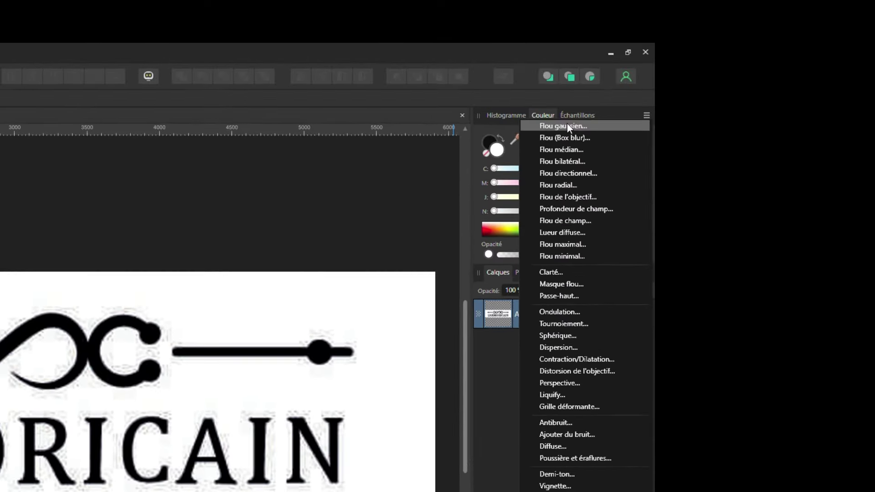
{"action": "left_click", "coordinate": [615, 52]}
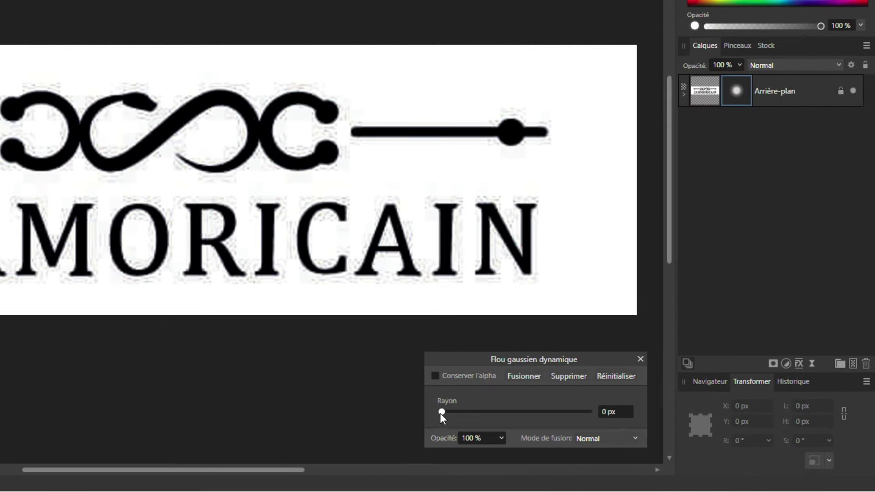
{"action": "left_click_drag", "start_coordinate": [441, 412], "coordinate": [495, 412]}
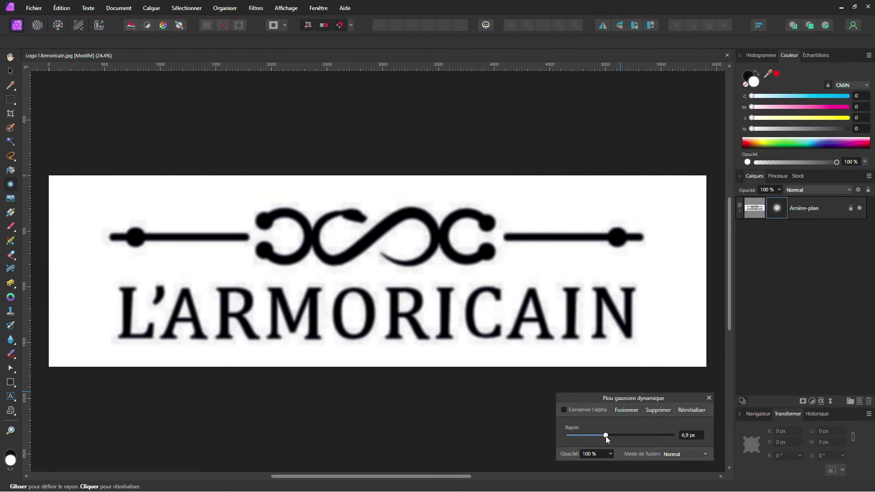
{"action": "left_click", "coordinate": [709, 398]}
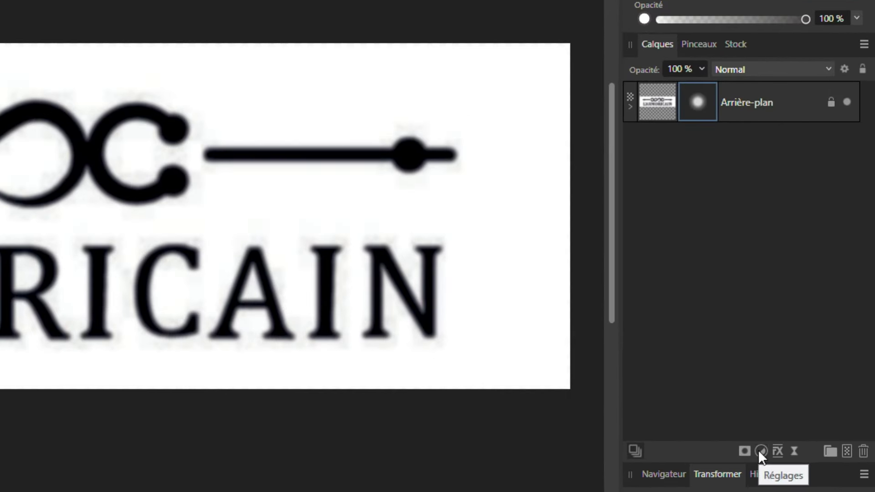
- Add a Niveaux adjustment with black level 23% and white level 65%
{"action": "left_click", "coordinate": [775, 437]}
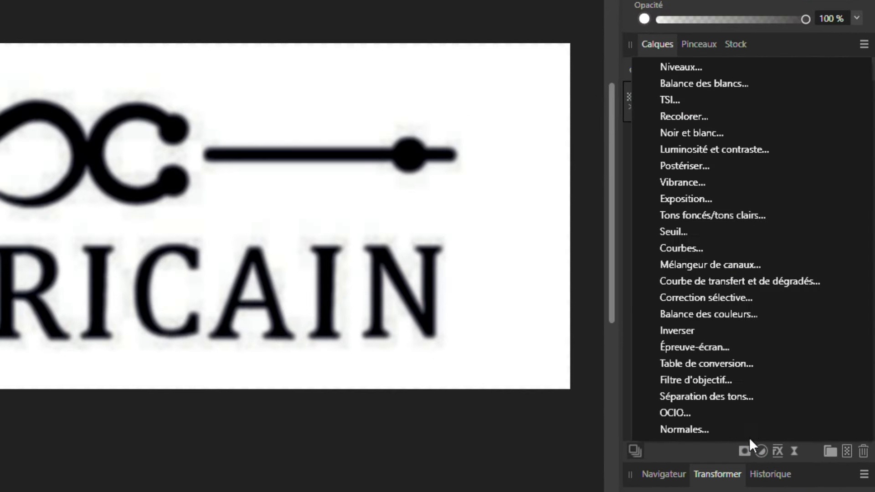
{"action": "left_click", "coordinate": [686, 67]}
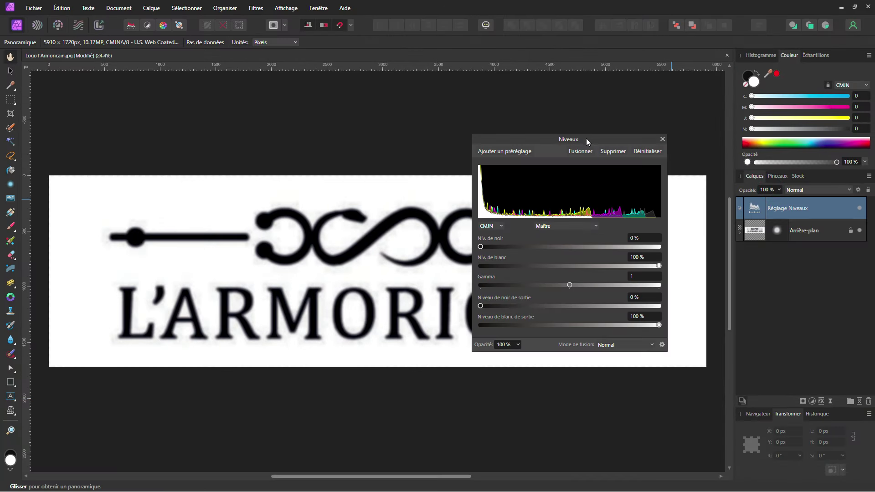
{"action": "left_click_drag", "start_coordinate": [585, 138], "coordinate": [623, 83]}
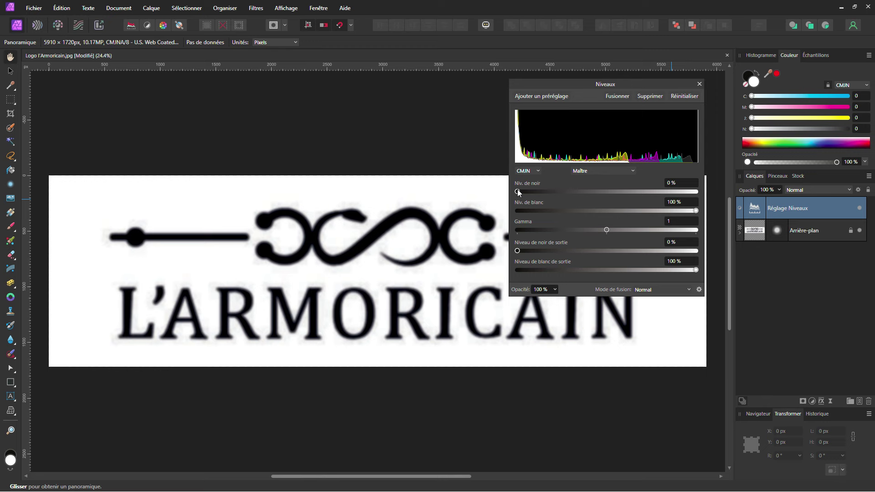
{"action": "left_click_drag", "start_coordinate": [518, 191], "coordinate": [559, 192]}
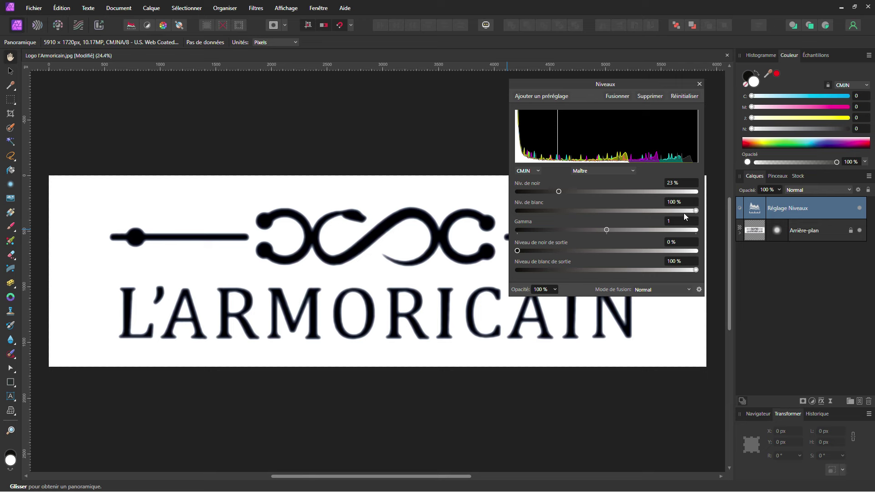
{"action": "left_click_drag", "start_coordinate": [695, 210], "coordinate": [633, 215]}
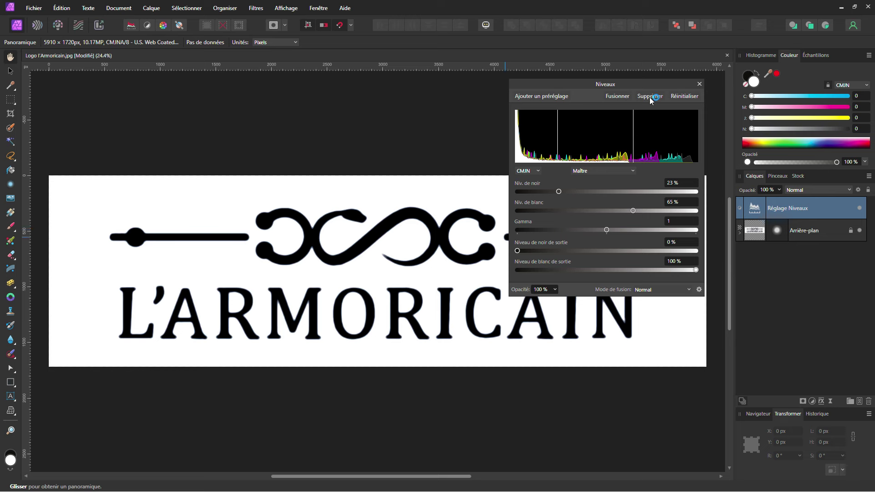
{"action": "left_click", "coordinate": [699, 84]}
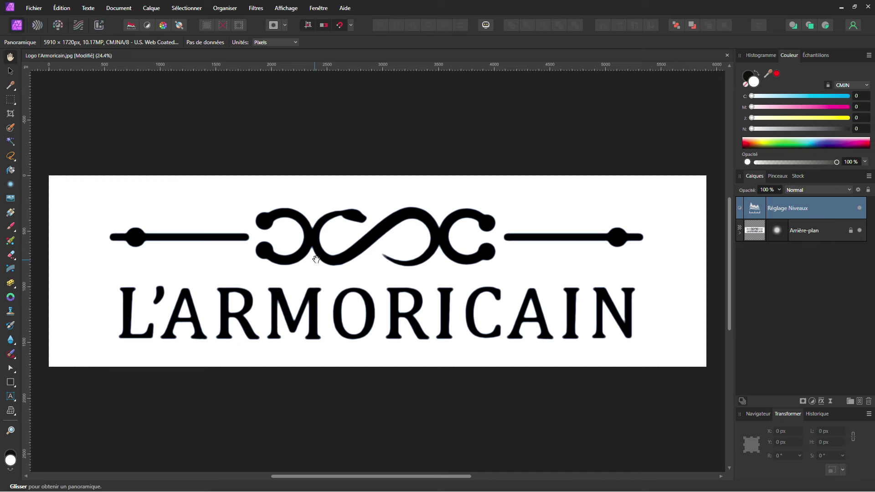
- Check the smoothed edges up close, then nest Réglage Niveaux into the Arrière-plan layer
{"action": "scroll", "coordinate": [367, 246], "scroll_direction": "up", "scroll_amount": 5}
{"action": "scroll", "coordinate": [333, 229], "scroll_direction": "up", "scroll_amount": 3}
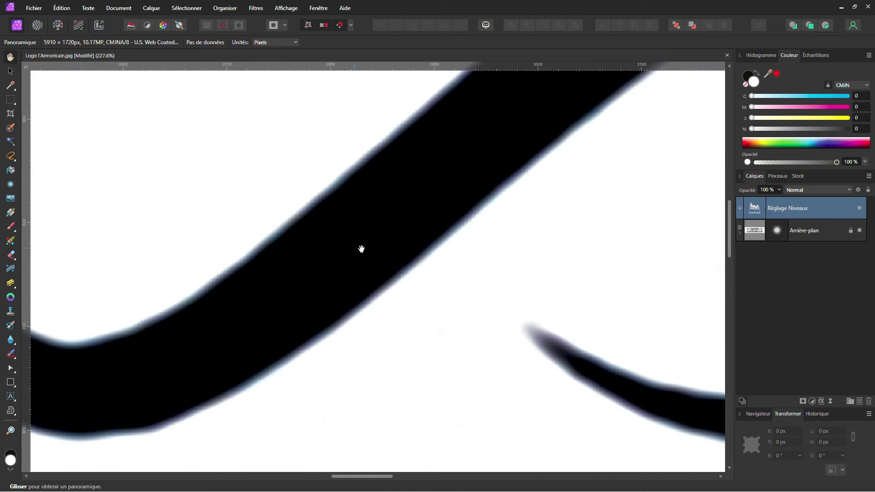
{"action": "scroll", "coordinate": [362, 258], "scroll_direction": "down", "scroll_amount": 2}
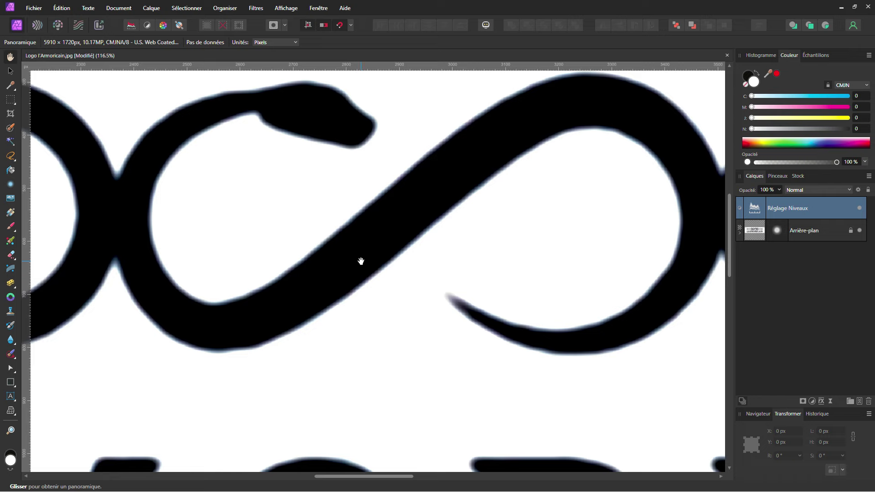
{"action": "scroll", "coordinate": [313, 236], "scroll_direction": "down", "scroll_amount": 1}
{"action": "scroll", "coordinate": [360, 242], "scroll_direction": "down", "scroll_amount": 1}
{"action": "scroll", "coordinate": [455, 228], "scroll_direction": "down", "scroll_amount": 3}
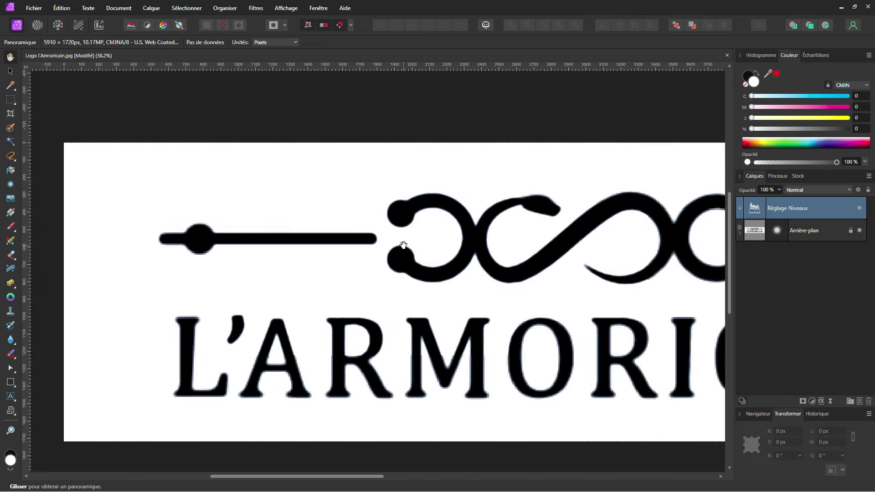
{"action": "scroll", "coordinate": [473, 259], "scroll_direction": "down", "scroll_amount": 2}
{"action": "scroll", "coordinate": [474, 259], "scroll_direction": "up", "scroll_amount": 1}
{"action": "mouse_move", "coordinate": [474, 258]}
{"action": "left_mouse_down"}
{"action": "mouse_move", "coordinate": [351, 250]}
{"action": "mouse_move", "coordinate": [362, 258]}
{"action": "left_mouse_up"}
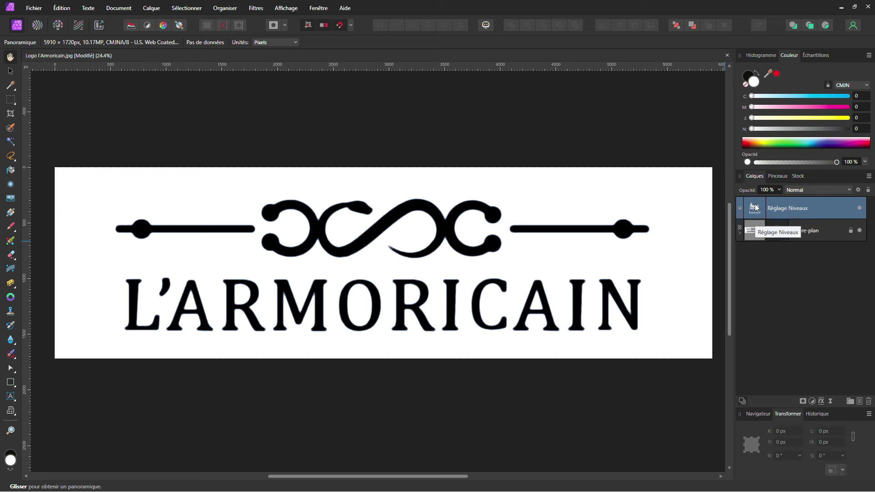
{"action": "left_click_drag", "start_coordinate": [755, 208], "coordinate": [757, 232]}
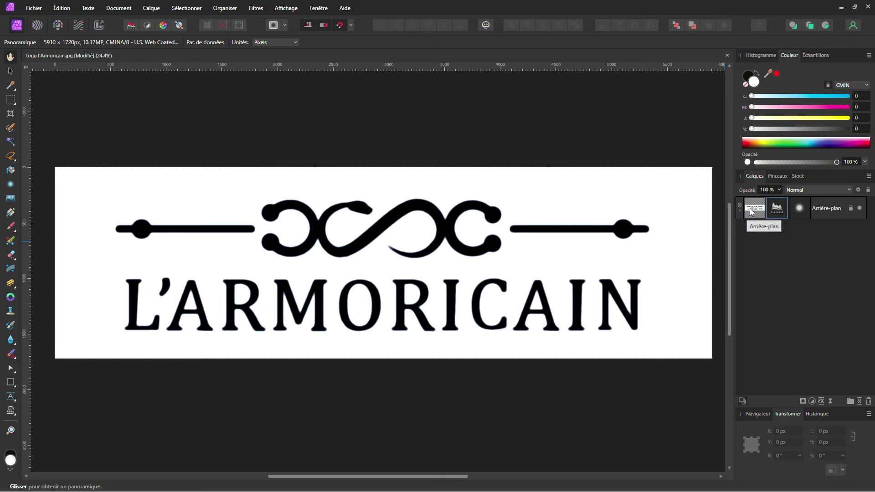
- Rasterize the Arrière-plan layer with Tramer…, baking in the blur and Levels
{"action": "right_click", "coordinate": [750, 208]}
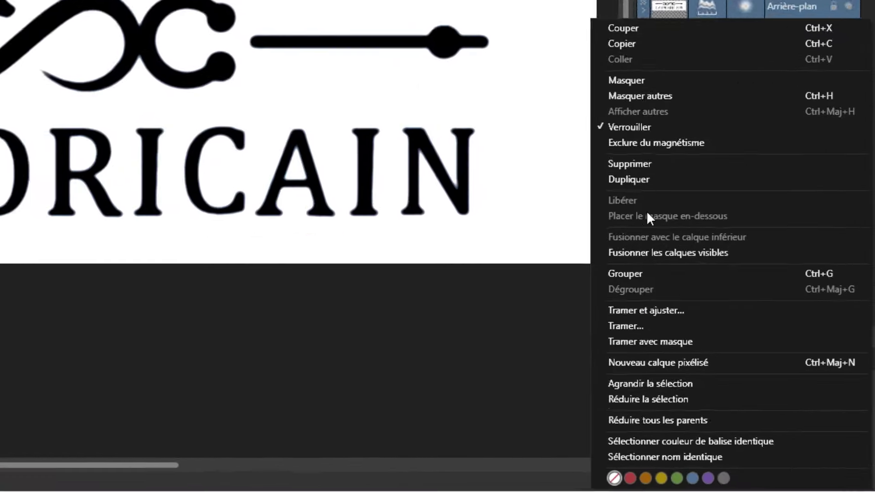
{"action": "left_click", "coordinate": [731, 394]}
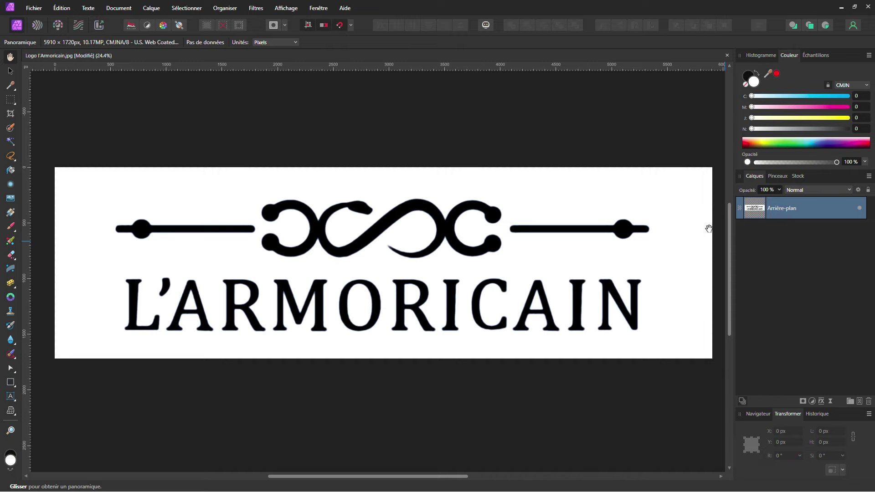
- Apply Filtres > Couleurs > Effacer le papier blanc to make the white background transparent
{"action": "left_click", "coordinate": [256, 8]}
{"action": "mouse_move", "coordinate": [387, 85]}
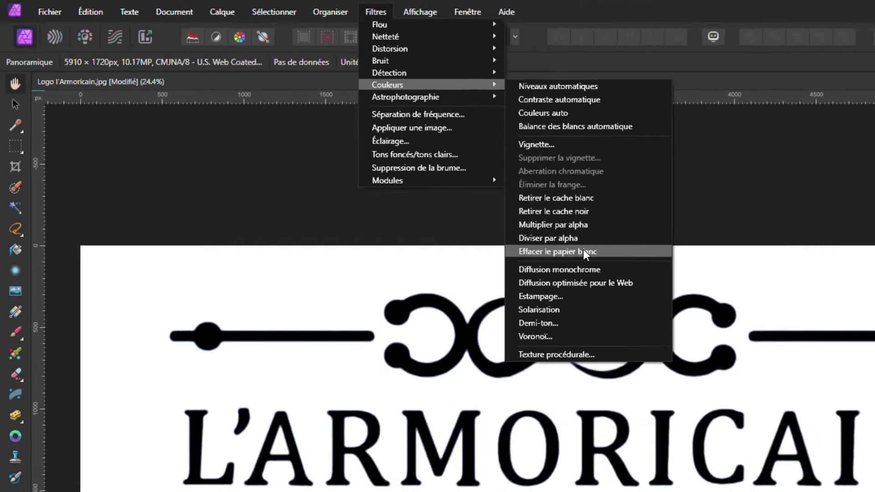
{"action": "left_click", "coordinate": [676, 292]}
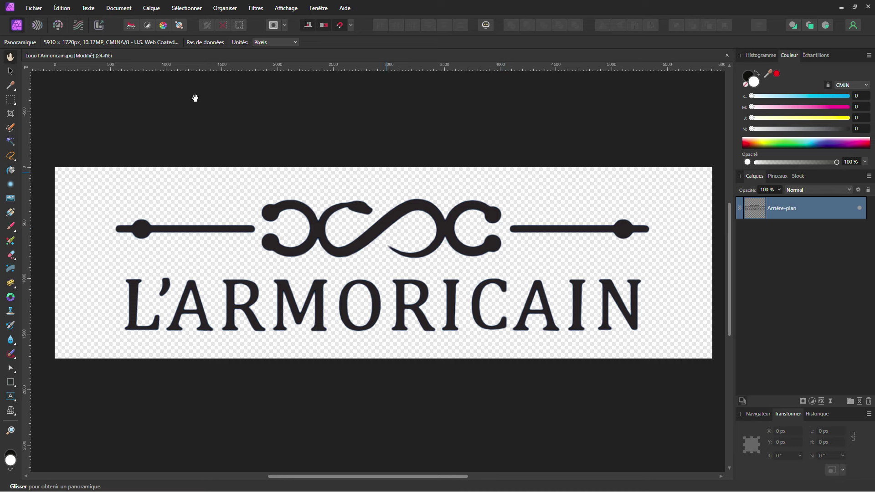
{"action": "left_click", "coordinate": [33, 7]}
- Export the logo as a 5910 × 1720 px PNG instead of JPEG
{"action": "left_click", "coordinate": [48, 248]}
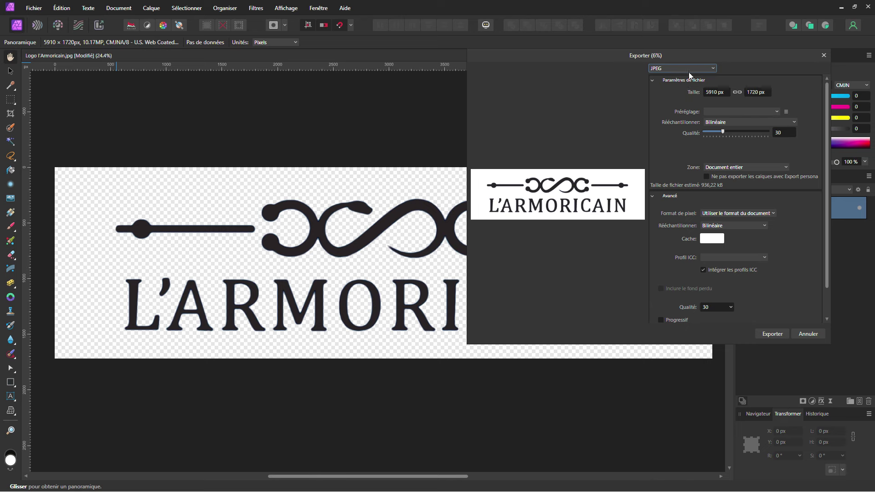
{"action": "left_click", "coordinate": [688, 69]}
{"action": "left_click", "coordinate": [678, 75]}
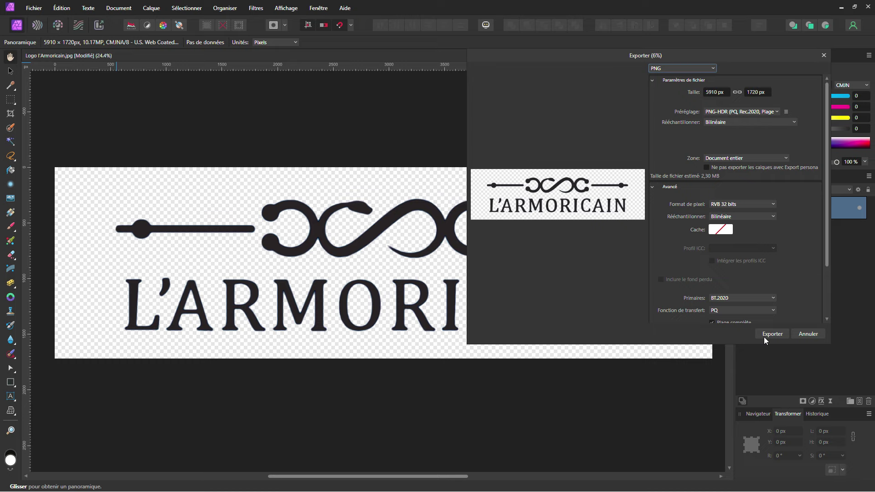
{"action": "left_click", "coordinate": [807, 334]}
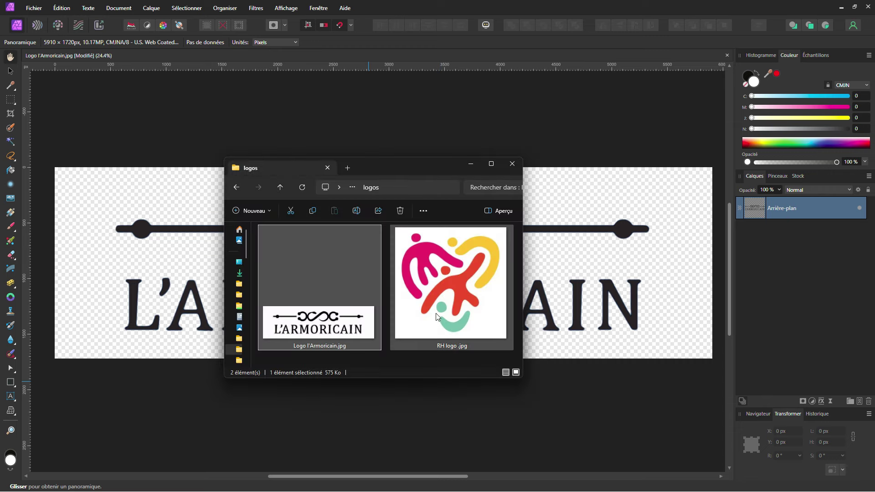
- Open RH logo.jpg (564 × 564 px) from the logos folder and inspect it
{"action": "left_click", "coordinate": [440, 287]}
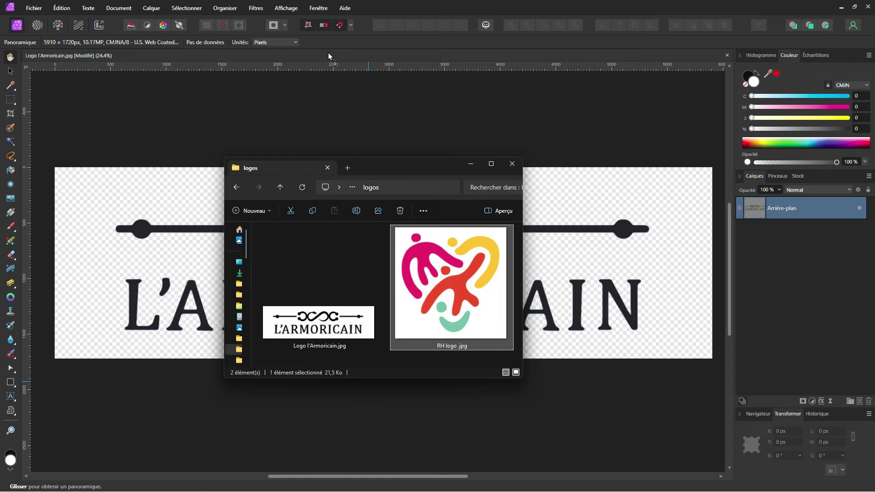
{"action": "key", "text": "Return"}
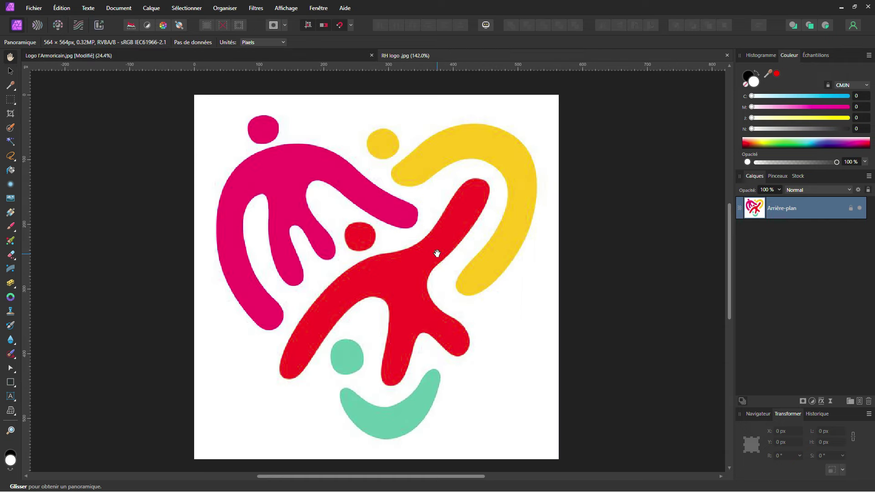
{"action": "scroll", "coordinate": [374, 230], "scroll_direction": "up", "scroll_amount": 5}
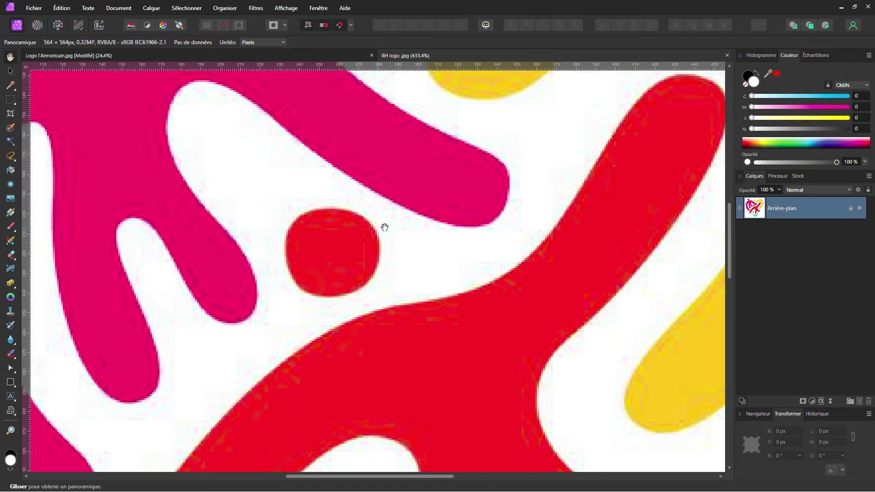
{"action": "scroll", "coordinate": [425, 240], "scroll_direction": "down", "scroll_amount": 3}
{"action": "scroll", "coordinate": [328, 233], "scroll_direction": "up", "scroll_amount": 2}
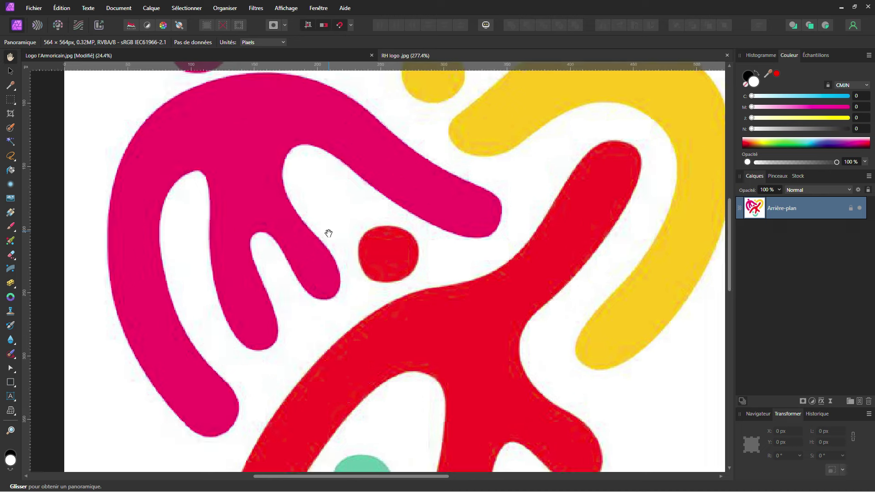
{"action": "scroll", "coordinate": [362, 248], "scroll_direction": "down", "scroll_amount": 2}
{"action": "scroll", "coordinate": [362, 251], "scroll_direction": "down", "scroll_amount": 2}
{"action": "left_click_drag", "start_coordinate": [363, 251], "coordinate": [377, 243]}
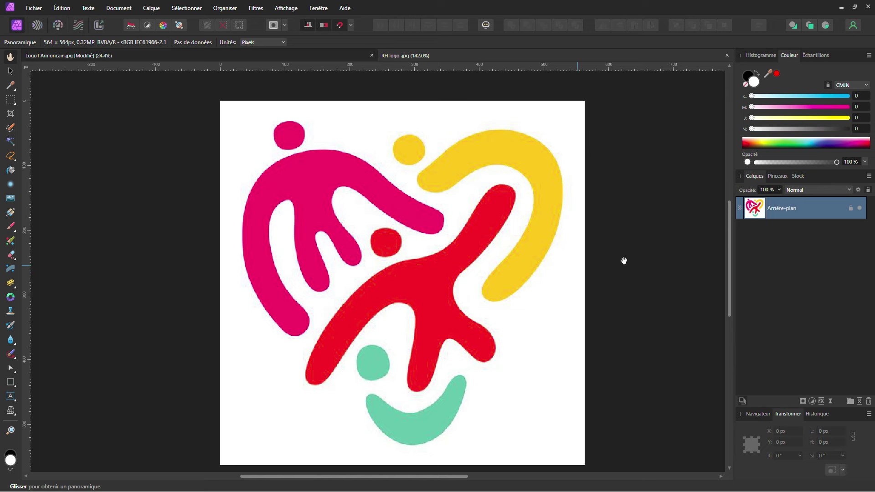
- Create a new document swatch palette named 'logo RH' in Échantillons
{"action": "left_click", "coordinate": [811, 56]}
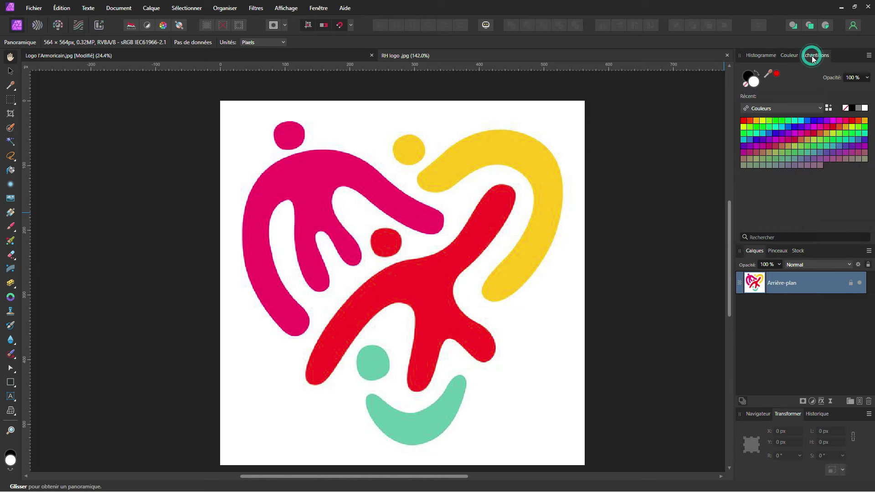
{"action": "left_click", "coordinate": [868, 55]}
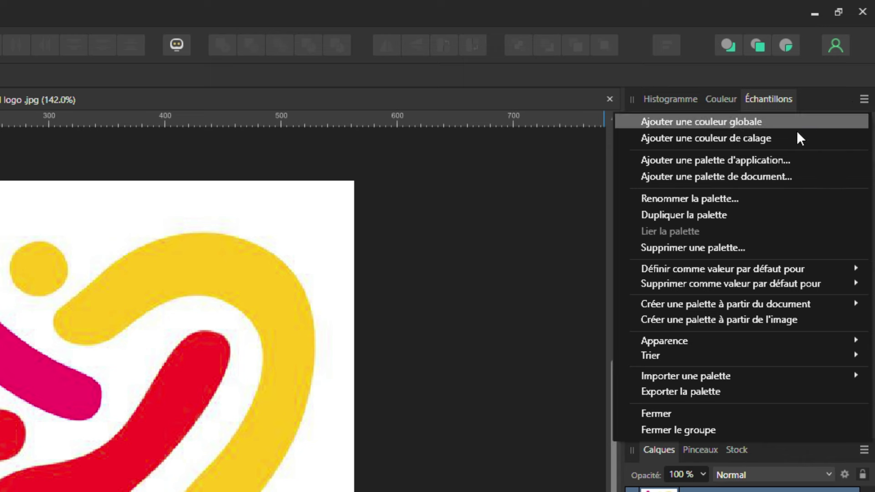
{"action": "left_click", "coordinate": [756, 176]}
{"action": "type", "text": "logo R"}
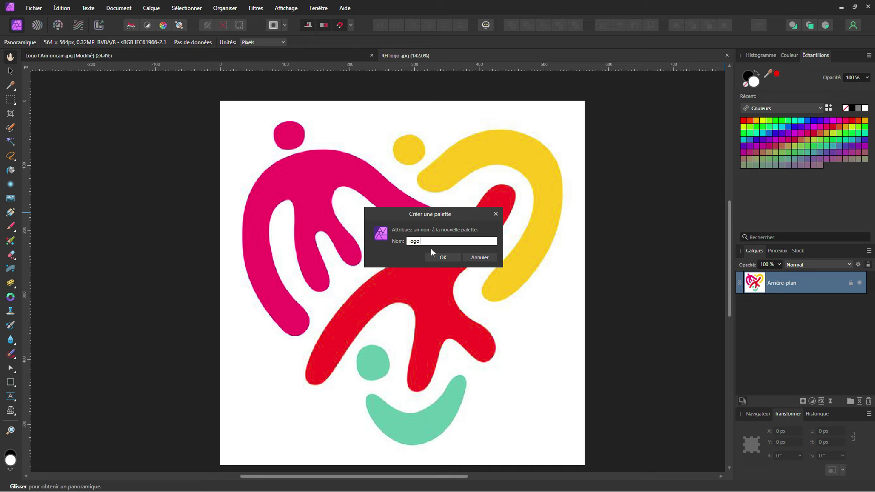
{"action": "key", "text": "Return"}
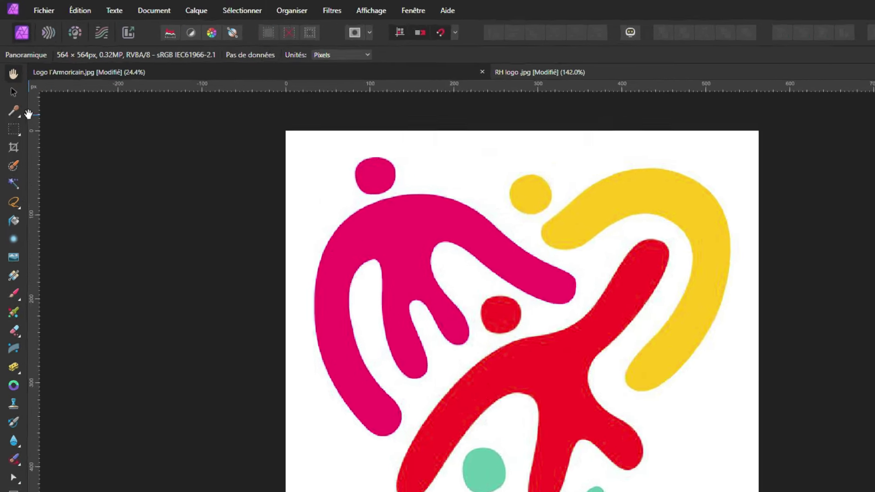
- Sample the logo's pink, yellow, red and teal into the palette, then unlock the background layer
{"action": "left_click", "coordinate": [13, 111]}
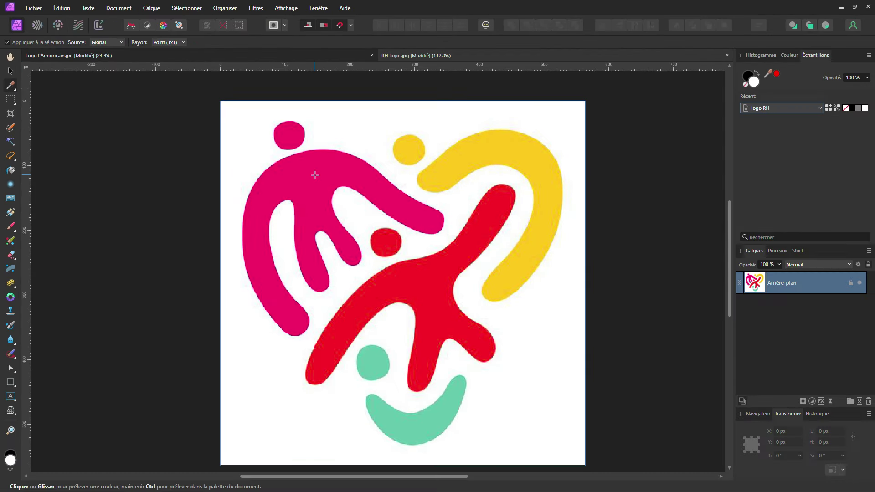
{"action": "left_click", "coordinate": [315, 175]}
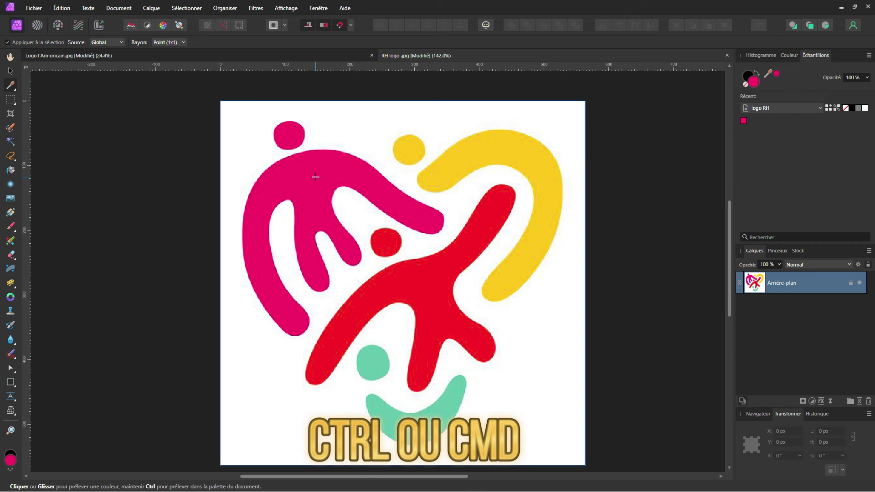
{"action": "left_click", "coordinate": [408, 151]}
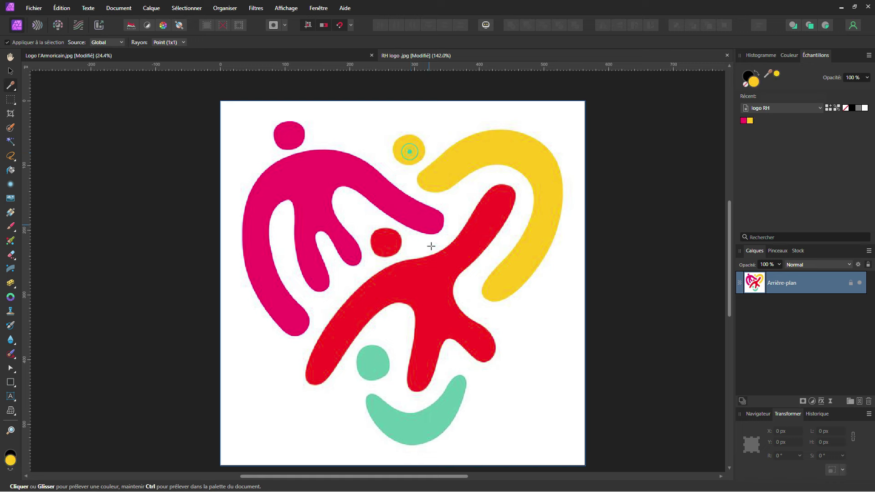
{"action": "left_click", "coordinate": [387, 244]}
{"action": "left_click", "coordinate": [387, 415]}
{"action": "left_click", "coordinate": [851, 282]}
{"action": "left_click", "coordinate": [770, 318]}
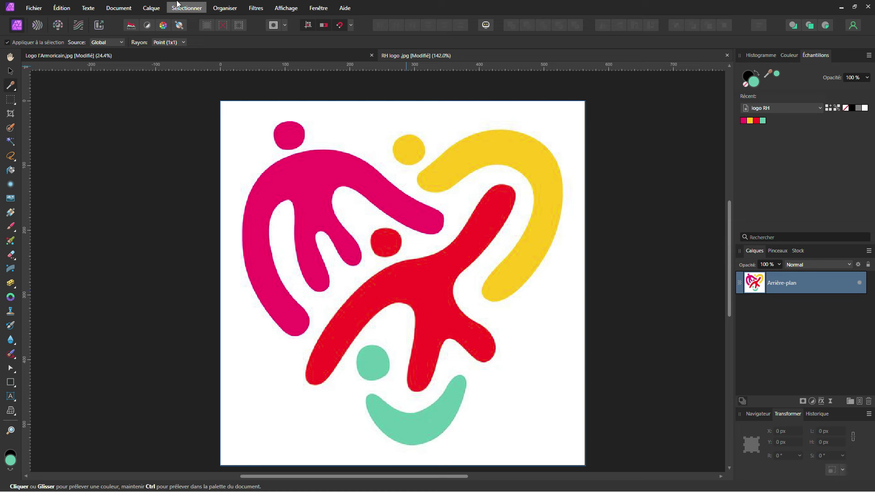
- Resize the RH logo document from 564 to 5640 × 5640 px, keeping the aspect ratio
{"action": "left_click", "coordinate": [126, 8]}
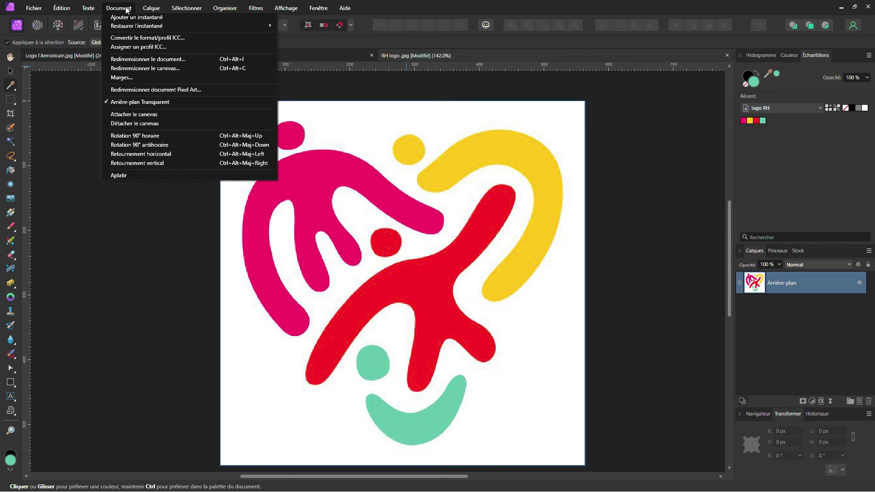
{"action": "left_click", "coordinate": [135, 59]}
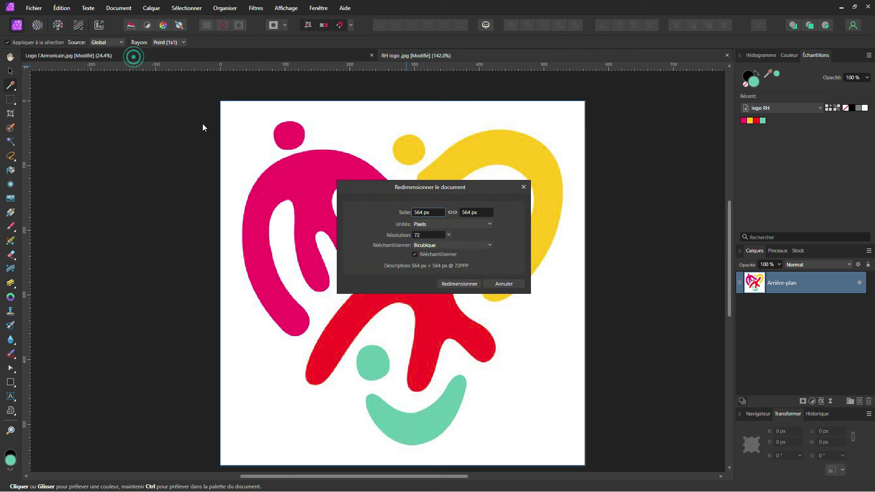
{"action": "double_click", "coordinate": [417, 212]}
{"action": "type", "text": "0"}
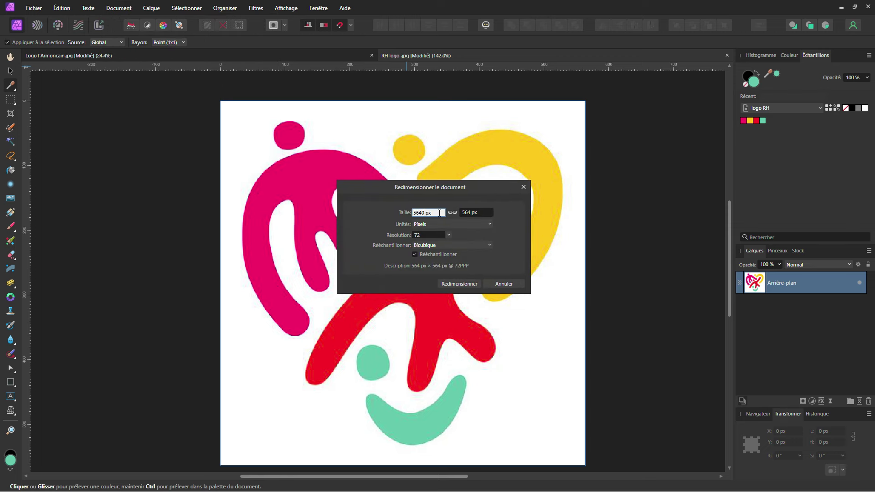
{"action": "left_click", "coordinate": [435, 235]}
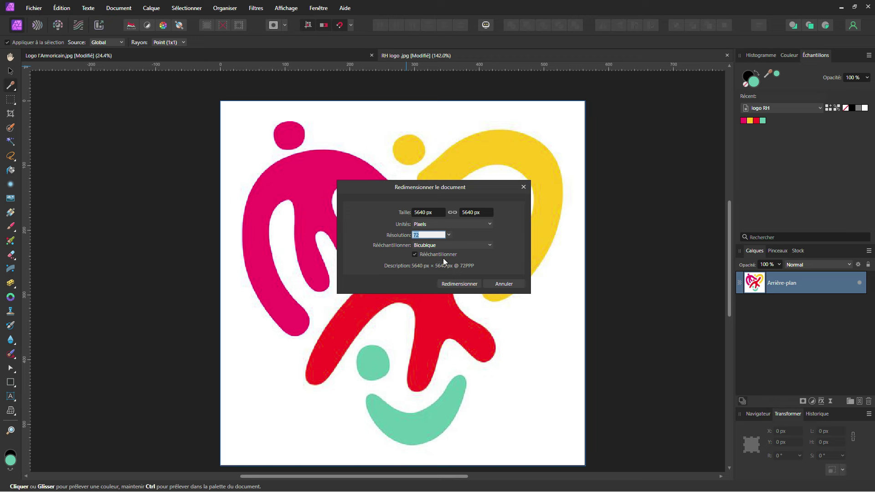
{"action": "left_click", "coordinate": [448, 284]}
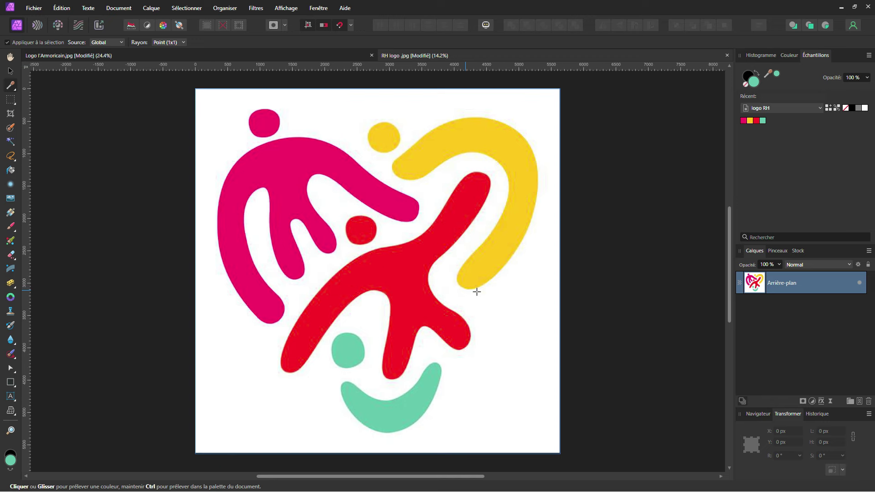
- Add a live Gaussian blur (Flou gaussien) with a radius of about 10.3 px
{"action": "left_click", "coordinate": [830, 401]}
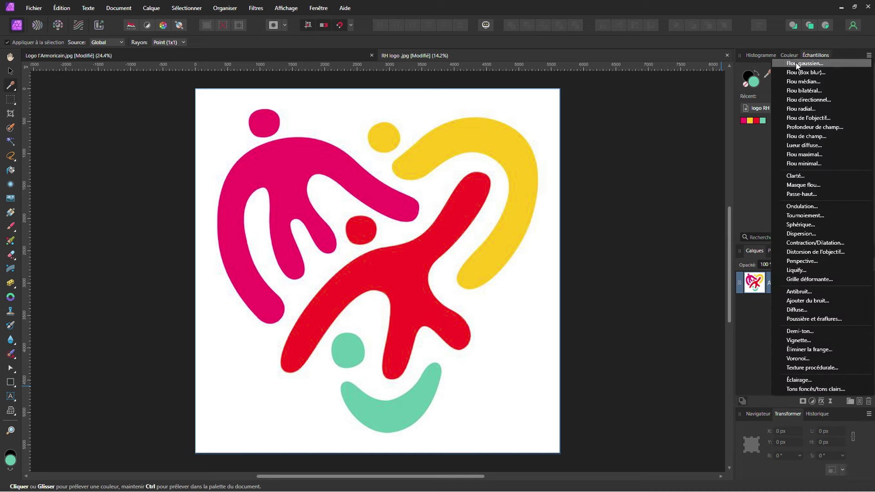
{"action": "left_click", "coordinate": [797, 65]}
{"action": "left_click_drag", "start_coordinate": [569, 434], "coordinate": [614, 435]}
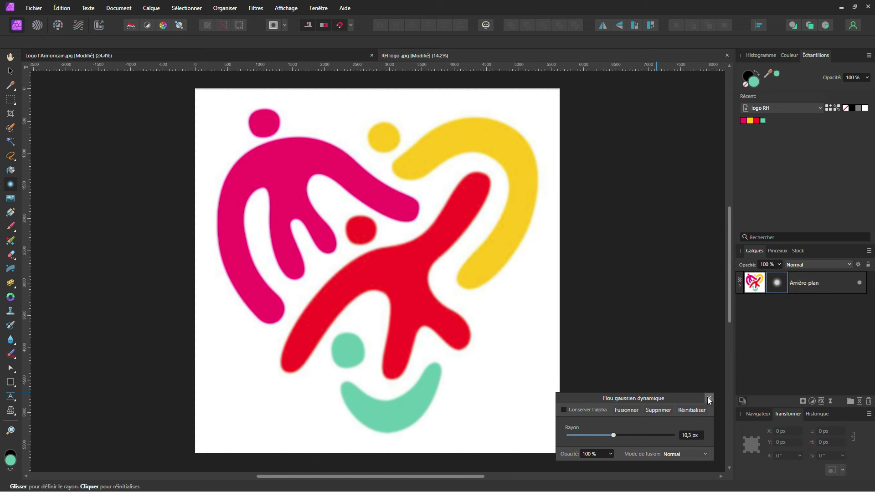
{"action": "key", "text": "i"}
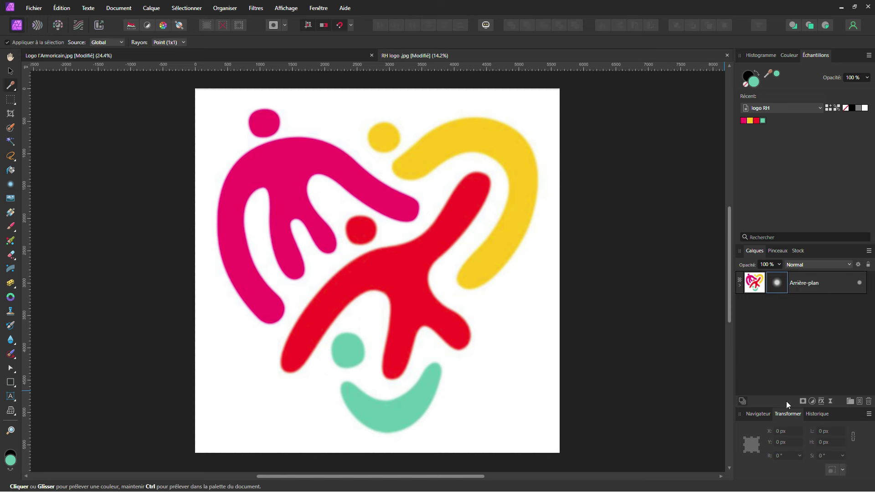
- Add a Seuil adjustment at about 88% and nest it inside the Arrière-plan layer
{"action": "left_click", "coordinate": [812, 401]}
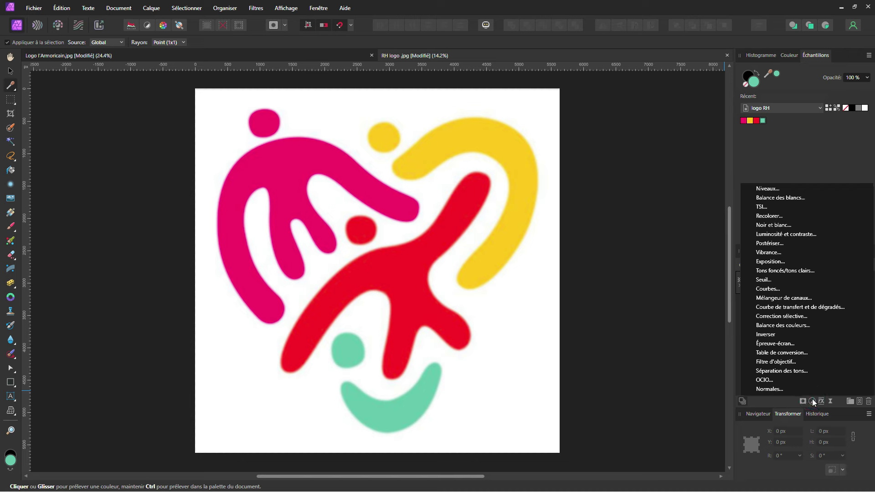
{"action": "left_click", "coordinate": [779, 280]}
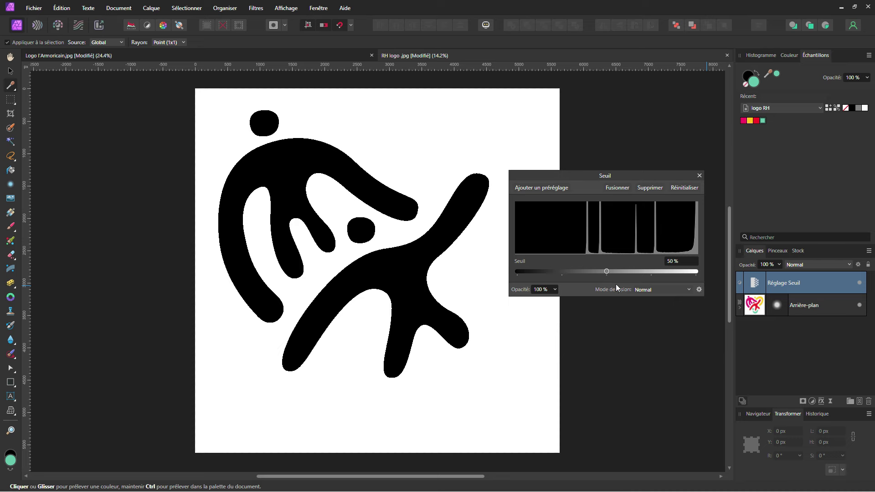
{"action": "left_click_drag", "start_coordinate": [606, 271], "coordinate": [664, 271]}
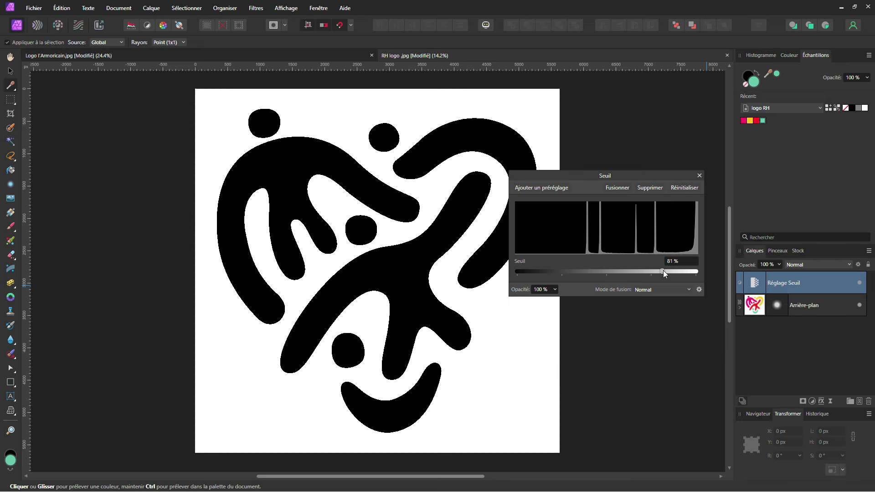
{"action": "mouse_move", "coordinate": [664, 272]}
{"action": "left_mouse_down"}
{"action": "mouse_move", "coordinate": [674, 272]}
{"action": "mouse_move", "coordinate": [661, 279]}
{"action": "left_mouse_up"}
{"action": "left_click", "coordinate": [699, 175]}
{"action": "mouse_move", "coordinate": [755, 283]}
{"action": "left_mouse_down"}
{"action": "mouse_move", "coordinate": [755, 314]}
{"action": "mouse_move", "coordinate": [755, 304]}
{"action": "left_mouse_up"}
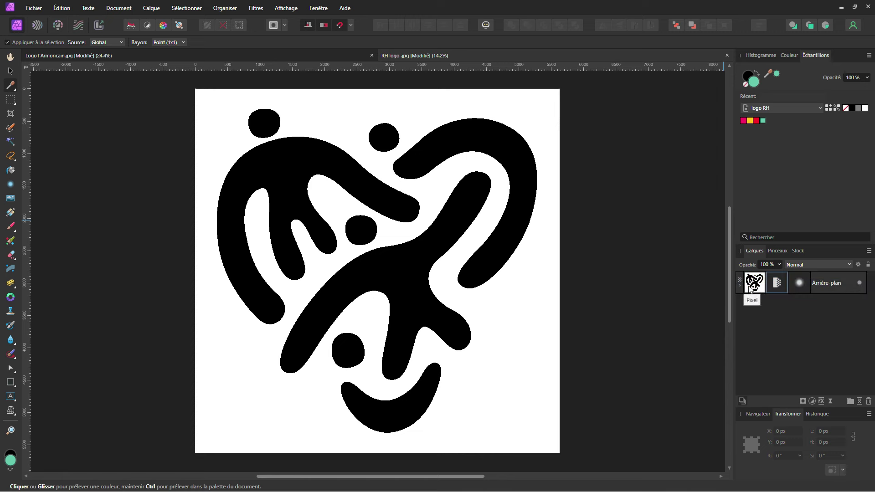
- Duplicate the Arrière-plan layer, hide the original, and rasterize the thresholded copy with Tramer
{"action": "left_click", "coordinate": [751, 288]}
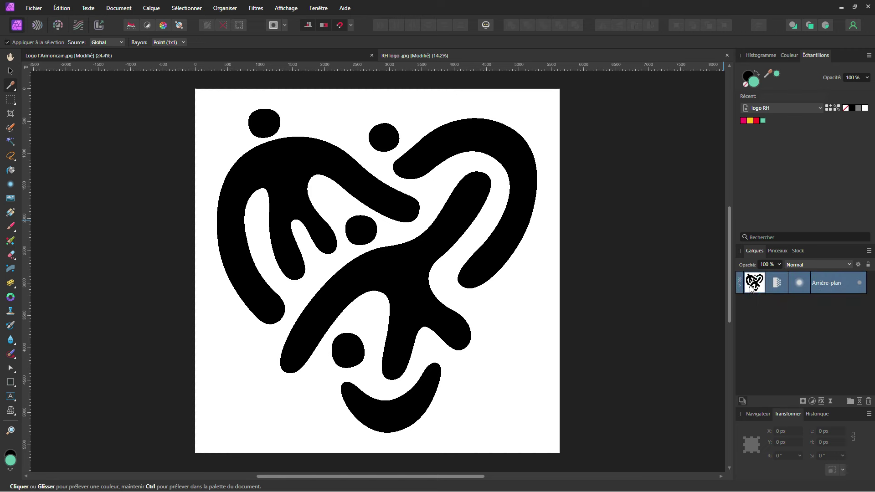
{"action": "key", "text": "ctrl+j"}
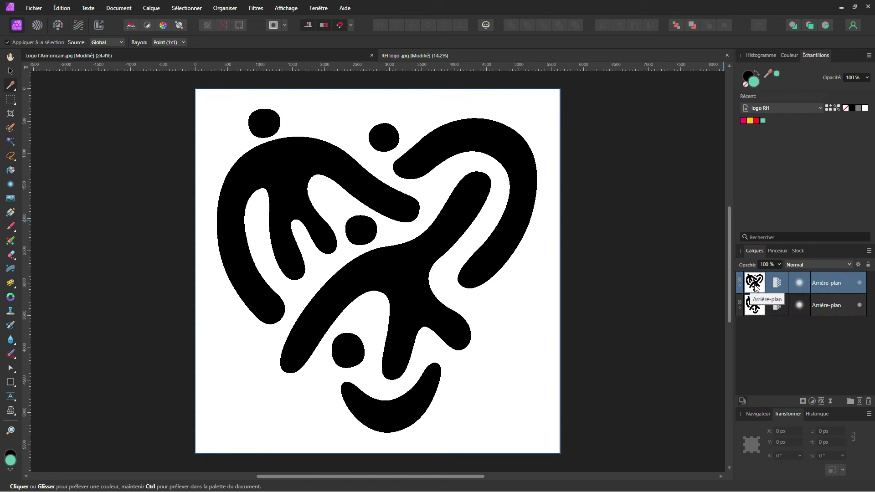
{"action": "left_click", "coordinate": [859, 305]}
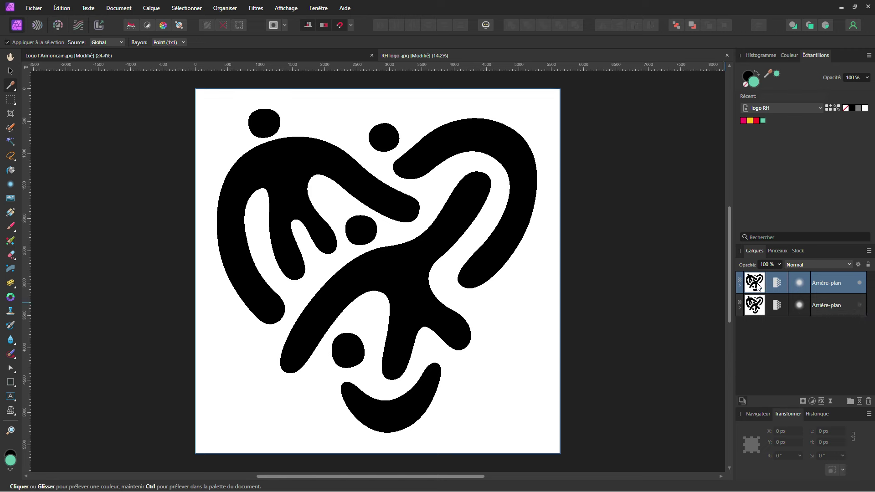
{"action": "right_click", "coordinate": [759, 286]}
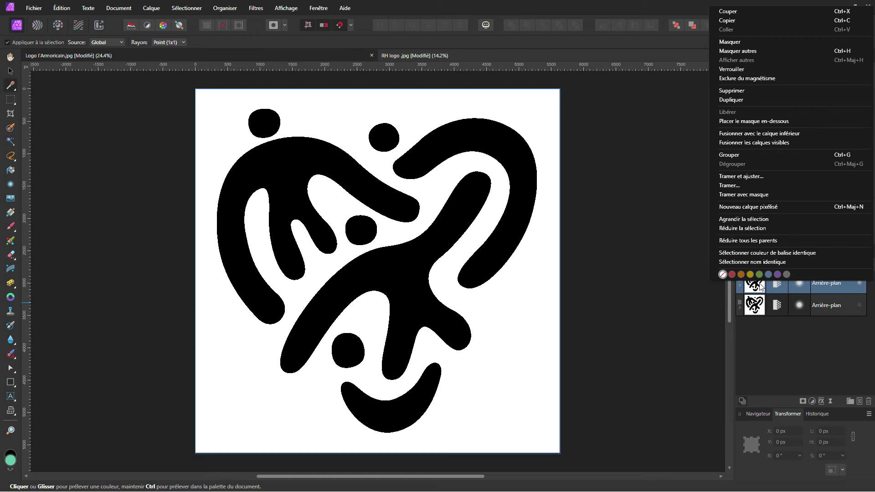
{"action": "left_click", "coordinate": [734, 186]}
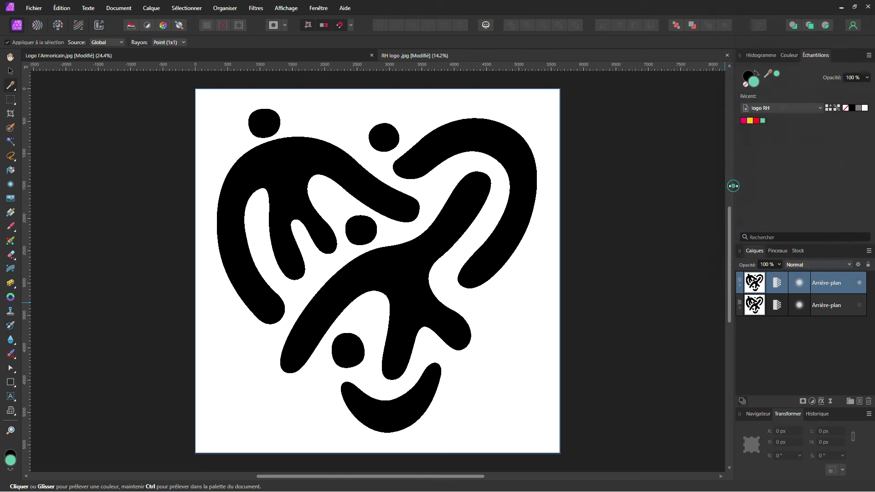
{"action": "key", "text": "v"}
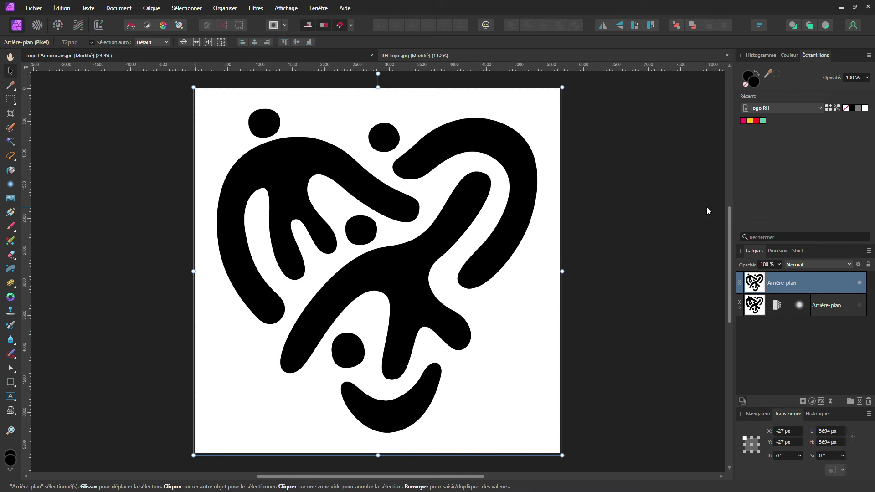
- Flood-fill the top-left circle and hand figure pink, the top-right circle and arch yellow
{"action": "left_click", "coordinate": [12, 170]}
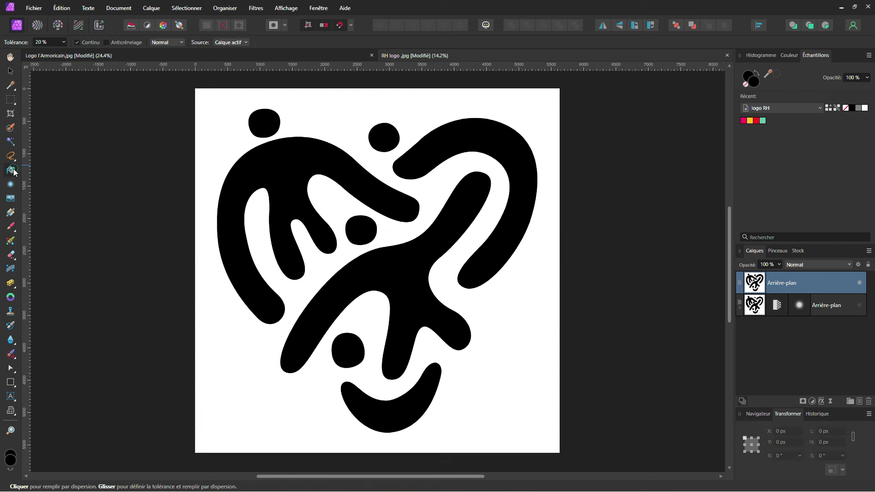
{"action": "left_click", "coordinate": [744, 120]}
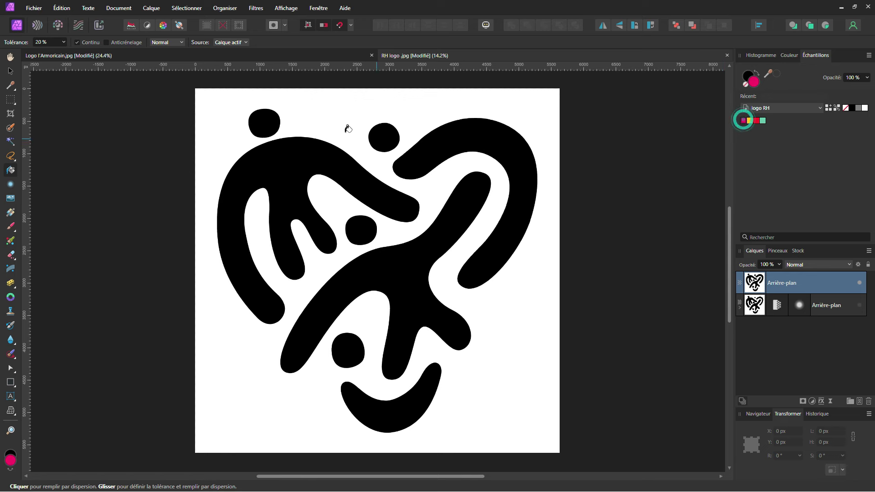
{"action": "left_click", "coordinate": [266, 122]}
{"action": "left_click", "coordinate": [283, 165]}
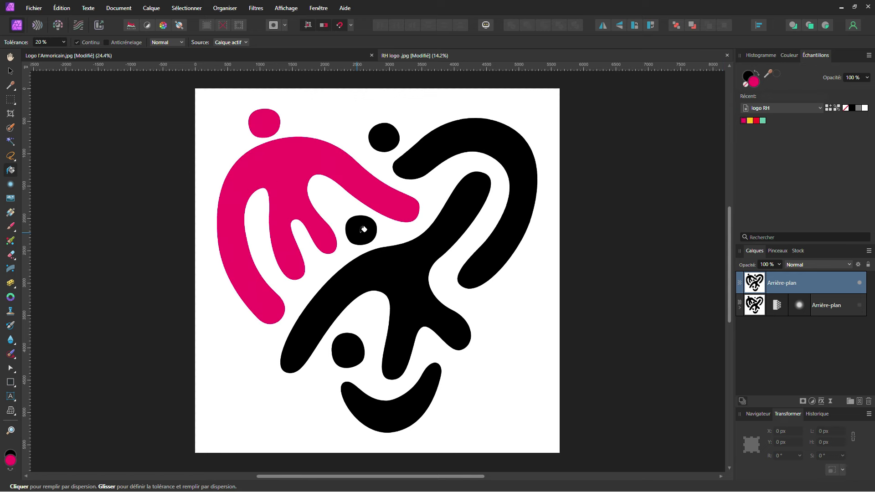
{"action": "left_click", "coordinate": [750, 121]}
{"action": "left_click", "coordinate": [384, 137]}
{"action": "left_click", "coordinate": [501, 137]}
- Flood-fill the middle circle and body red, the lower circle and smile teal, then deselect
{"action": "left_click", "coordinate": [756, 121]}
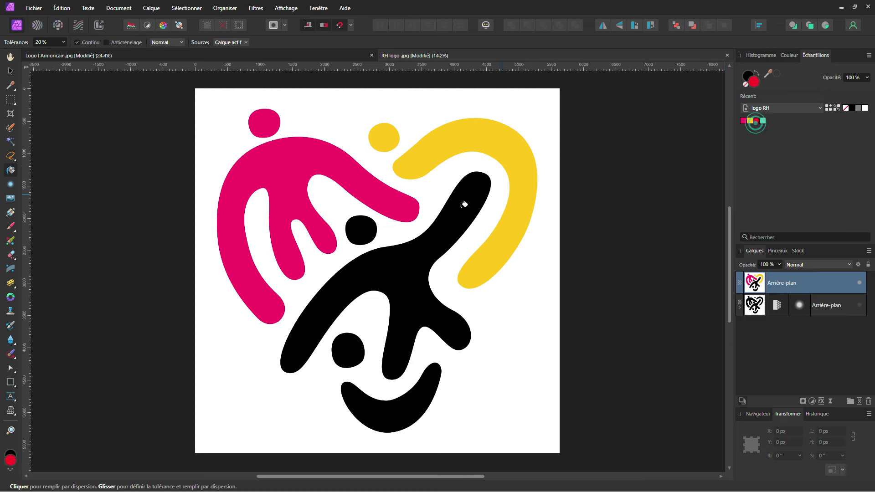
{"action": "left_click", "coordinate": [368, 231]}
{"action": "left_click", "coordinate": [395, 274]}
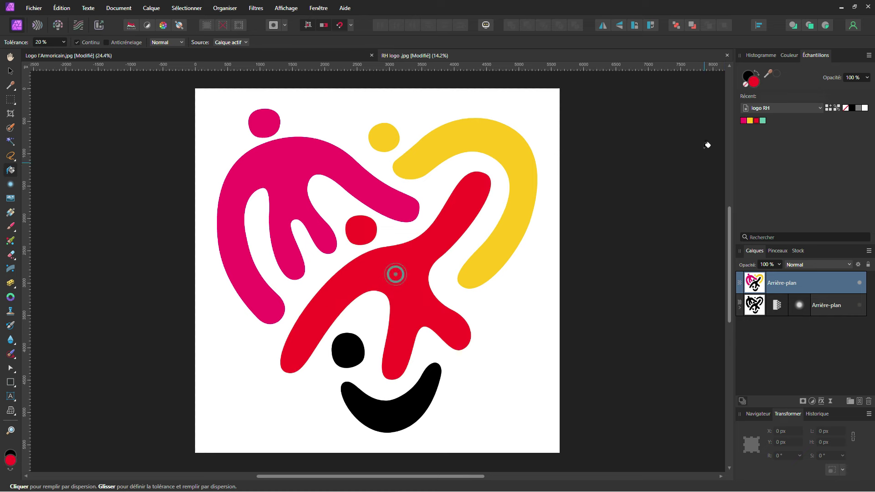
{"action": "left_click", "coordinate": [763, 120]}
{"action": "left_click", "coordinate": [351, 353]}
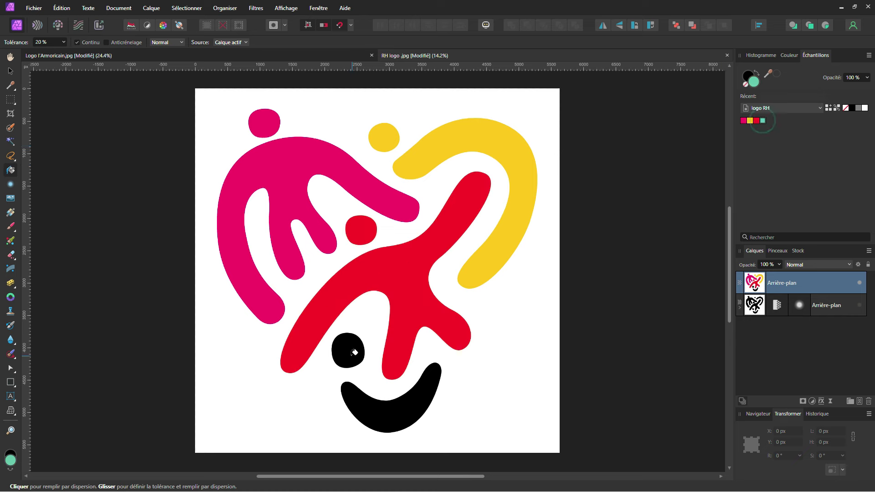
{"action": "left_click", "coordinate": [367, 410]}
{"action": "key", "text": "v"}
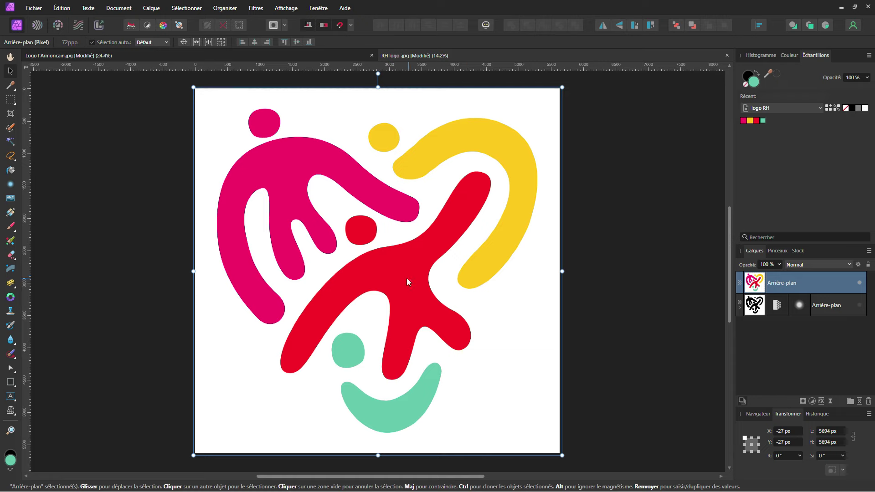
{"action": "left_click", "coordinate": [144, 261]}
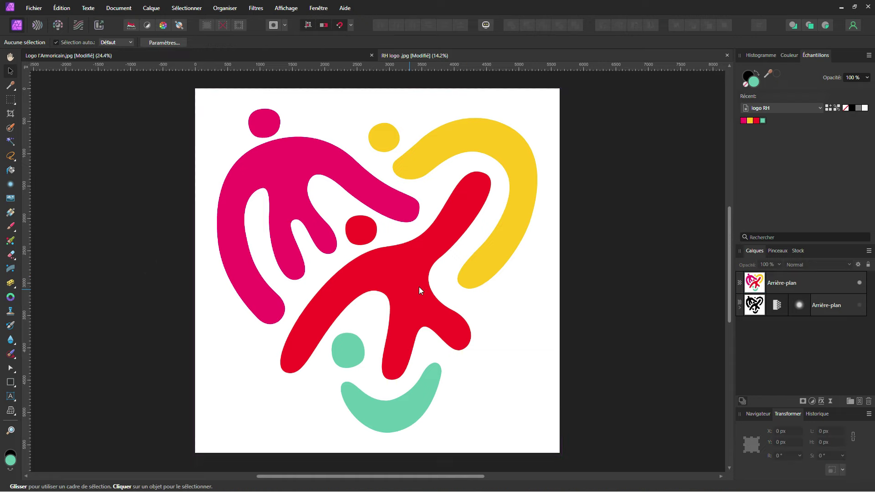
{"action": "scroll", "coordinate": [419, 286], "scroll_direction": "up", "scroll_amount": 3}
{"action": "scroll", "coordinate": [422, 284], "scroll_direction": "up", "scroll_amount": 4}
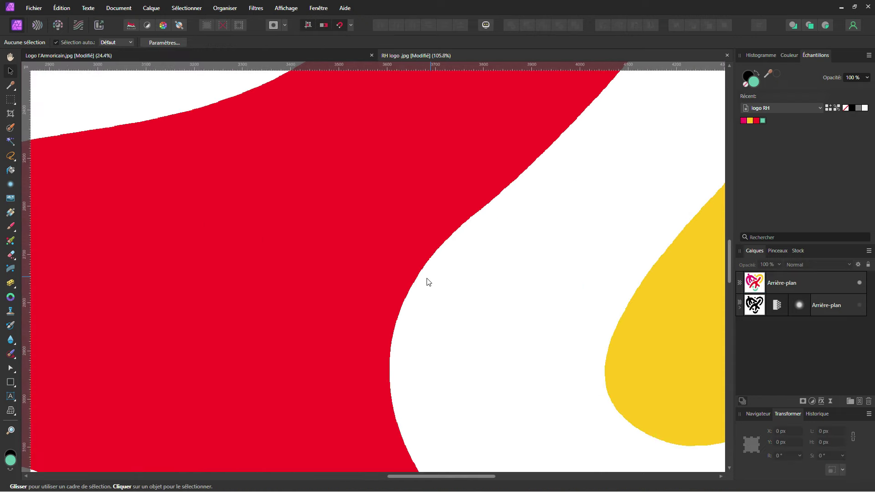
{"action": "scroll", "coordinate": [488, 215], "scroll_direction": "down", "scroll_amount": 1}
{"action": "scroll", "coordinate": [465, 237], "scroll_direction": "down", "scroll_amount": 1}
{"action": "scroll", "coordinate": [449, 236], "scroll_direction": "down", "scroll_amount": 1}
{"action": "scroll", "coordinate": [449, 239], "scroll_direction": "down", "scroll_amount": 1}
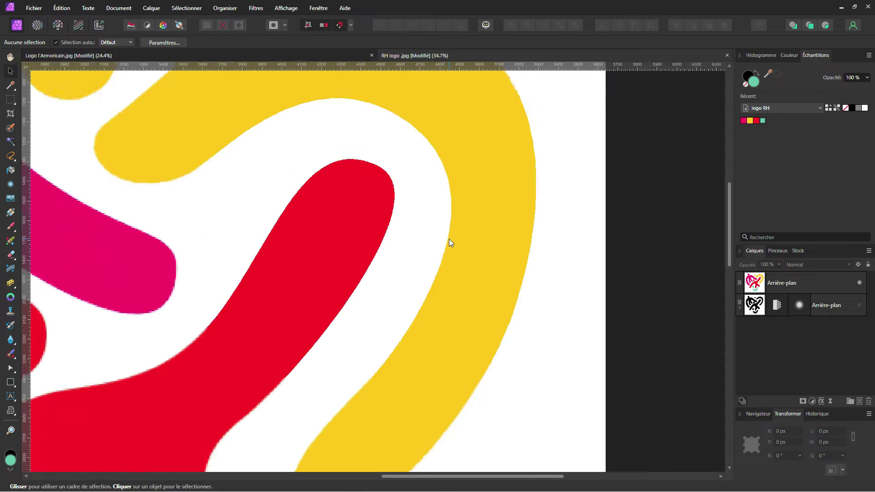
{"action": "scroll", "coordinate": [449, 239], "scroll_direction": "down", "scroll_amount": 1}
{"action": "scroll", "coordinate": [445, 240], "scroll_direction": "down", "scroll_amount": 1}
{"action": "scroll", "coordinate": [465, 221], "scroll_direction": "down", "scroll_amount": 1}
{"action": "scroll", "coordinate": [489, 224], "scroll_direction": "down", "scroll_amount": 1}
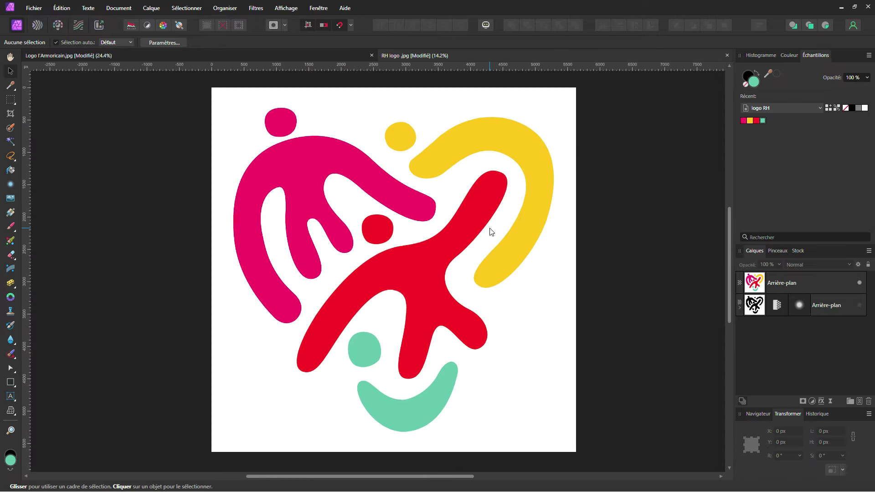
{"action": "left_click_drag", "start_coordinate": [491, 232], "coordinate": [476, 231]}
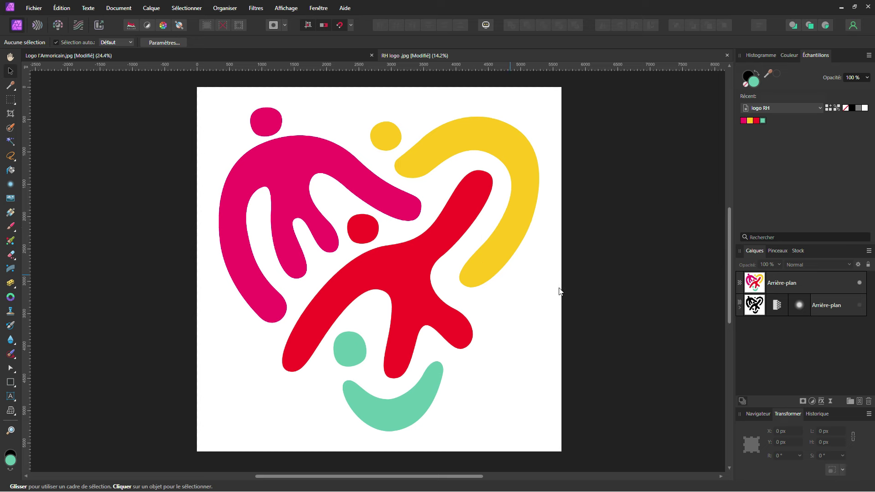
{"action": "left_click", "coordinate": [756, 285]}
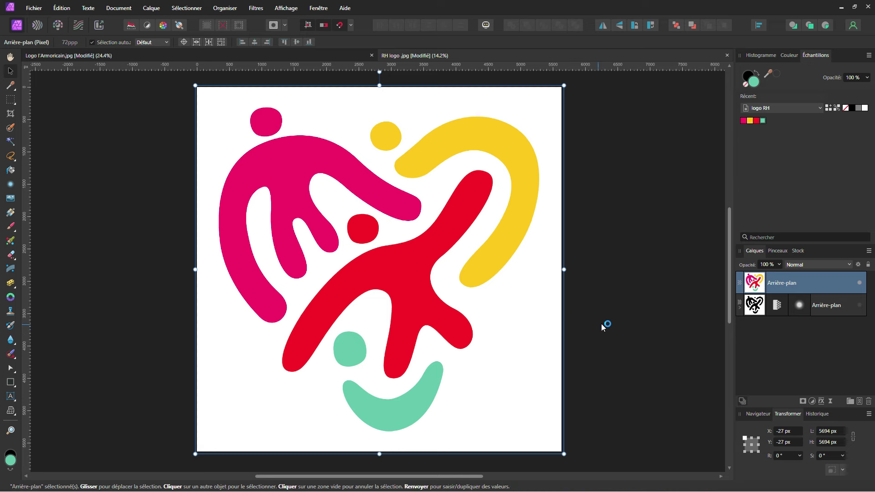
- Apply Filtres > Couleurs > Effacer le papier blanc to erase the logo's white background
{"action": "left_click", "coordinate": [256, 8]}
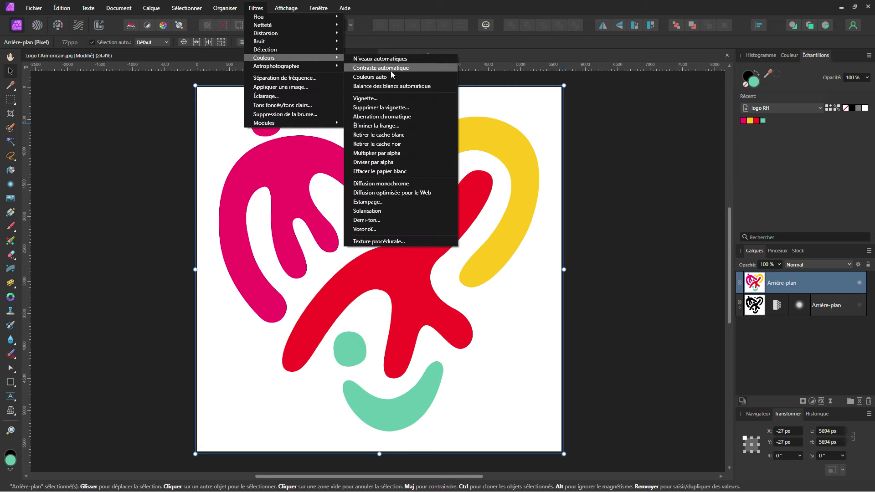
{"action": "left_click", "coordinate": [389, 172]}
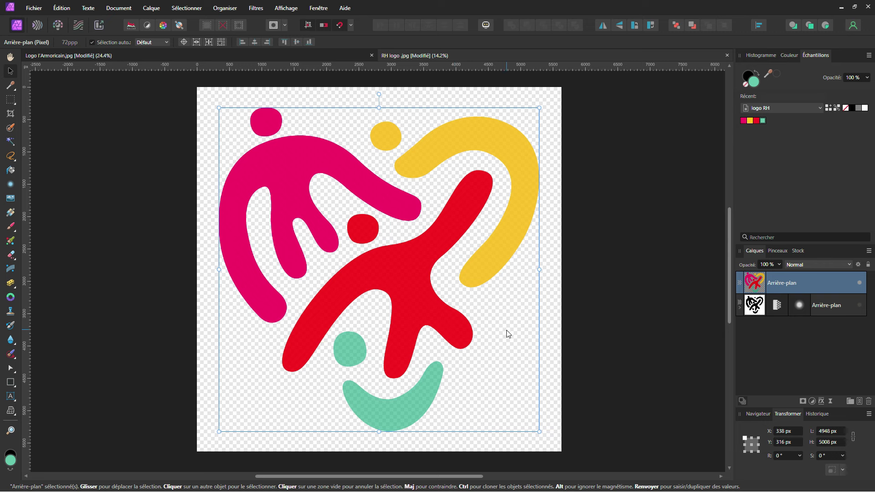
- Start a PNG export of the transparent 5640 px logo via Fichier > Exporter
{"action": "left_click", "coordinate": [33, 8]}
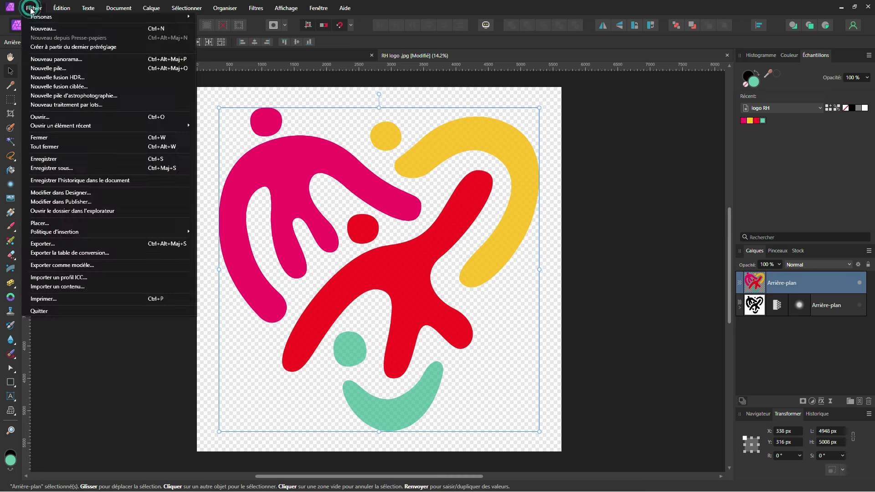
{"action": "left_click", "coordinate": [50, 245]}
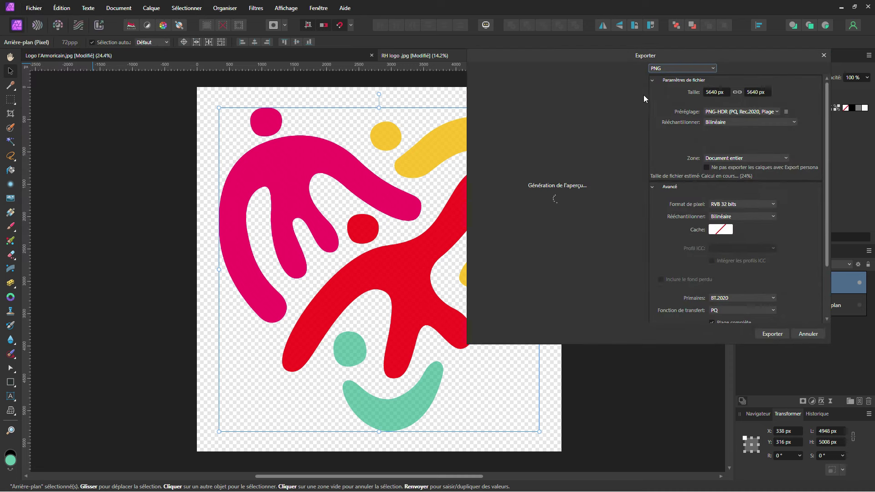